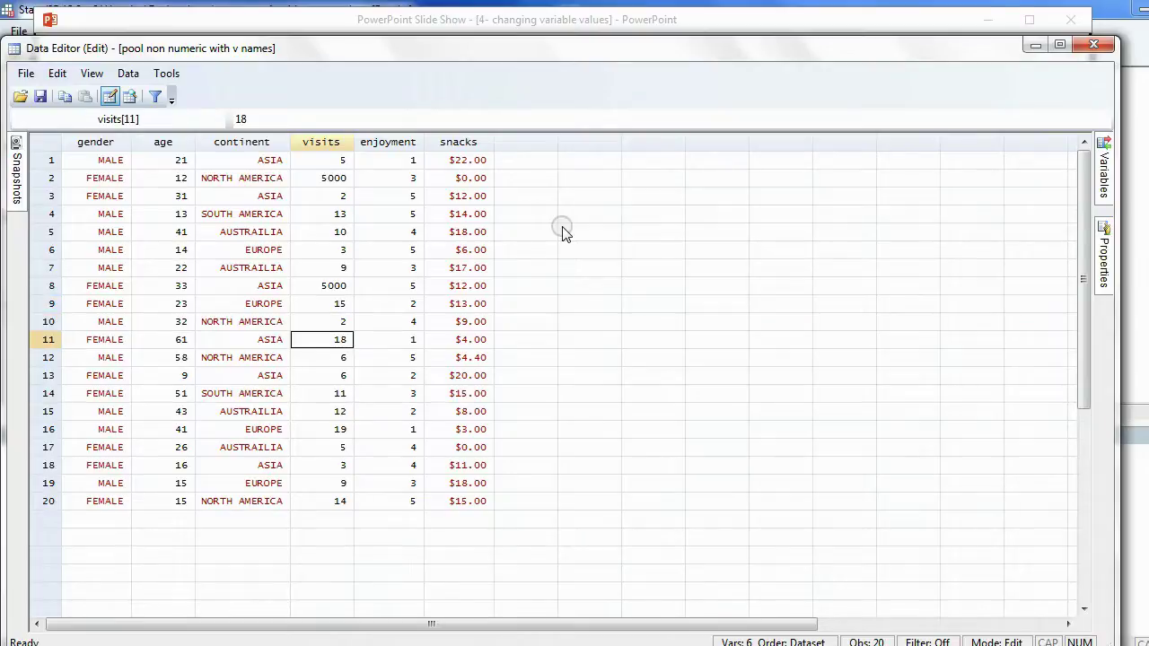
# - Set visits to 5000 for observation 5 in the Data Editor and save the dataset over the existing file
pyautogui.press('Up')
pyautogui.press('Up')
pyautogui.press('Up')
pyautogui.press('Up')
pyautogui.press('Up')
pyautogui.press('Up')
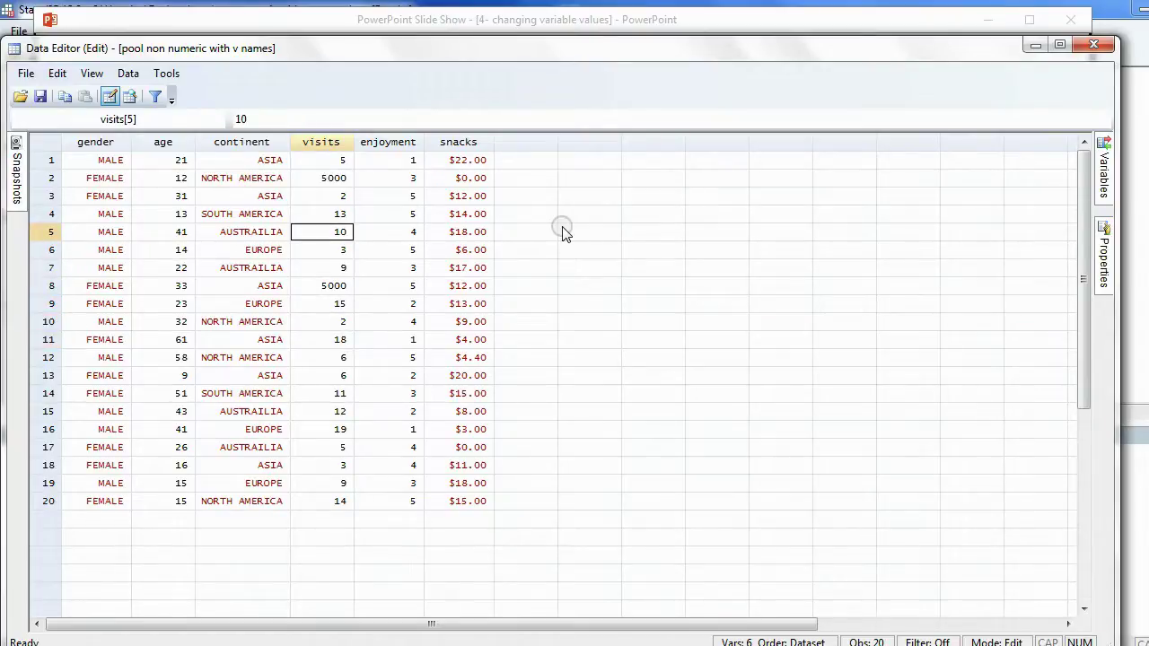
pyautogui.write('5000')
pyautogui.press('Return')
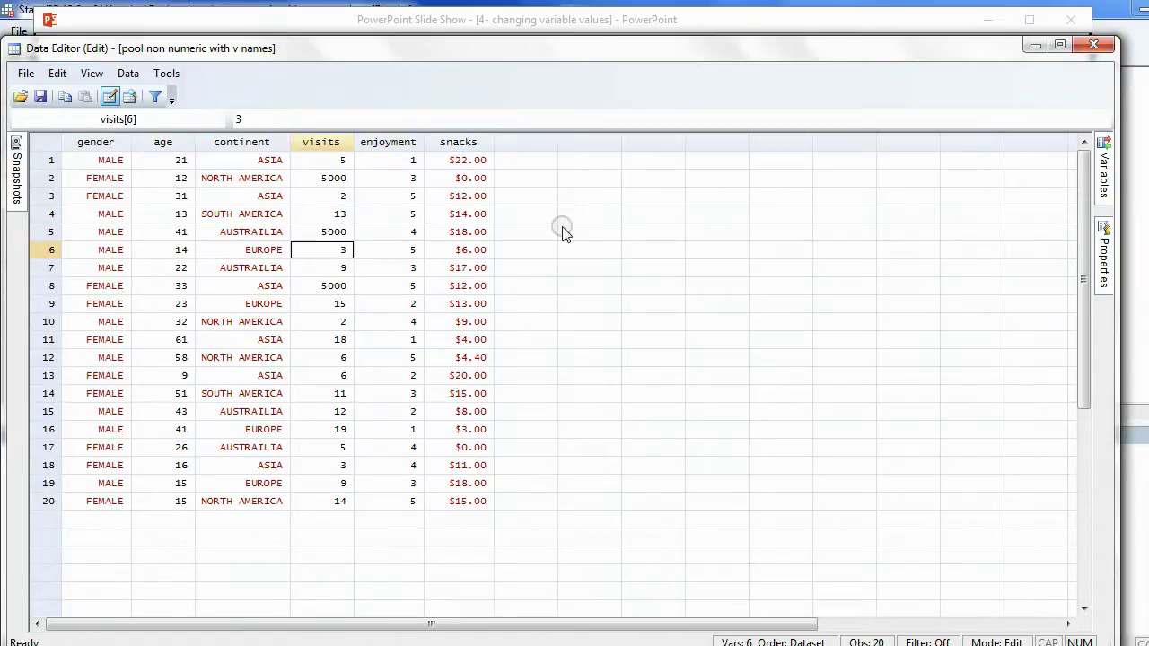
pyautogui.click(41, 97)
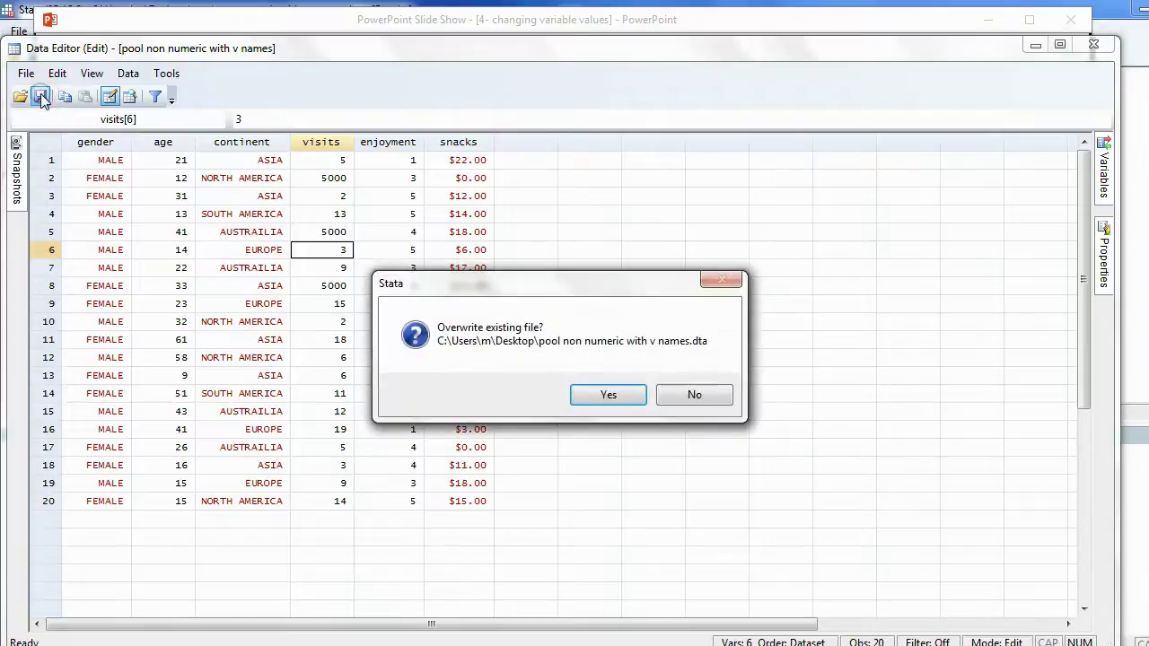
pyautogui.click(604, 395)
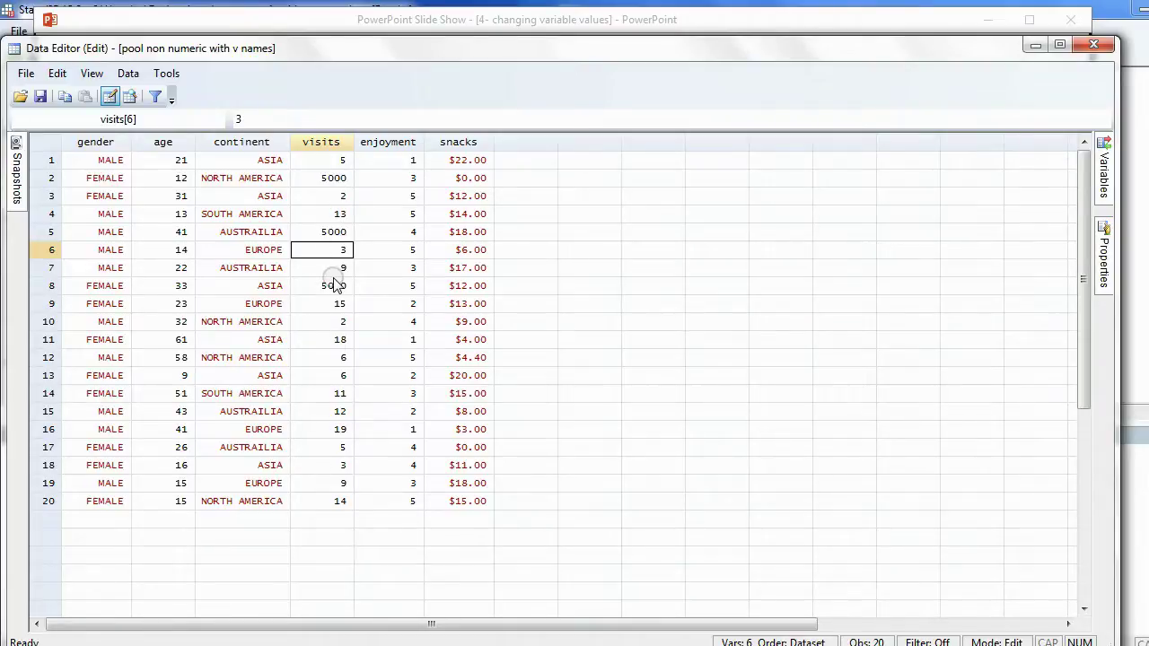
# - Return to the main Stata window, run tab visits, and examine the frequency of the value 5000
pyautogui.click(1032, 46)
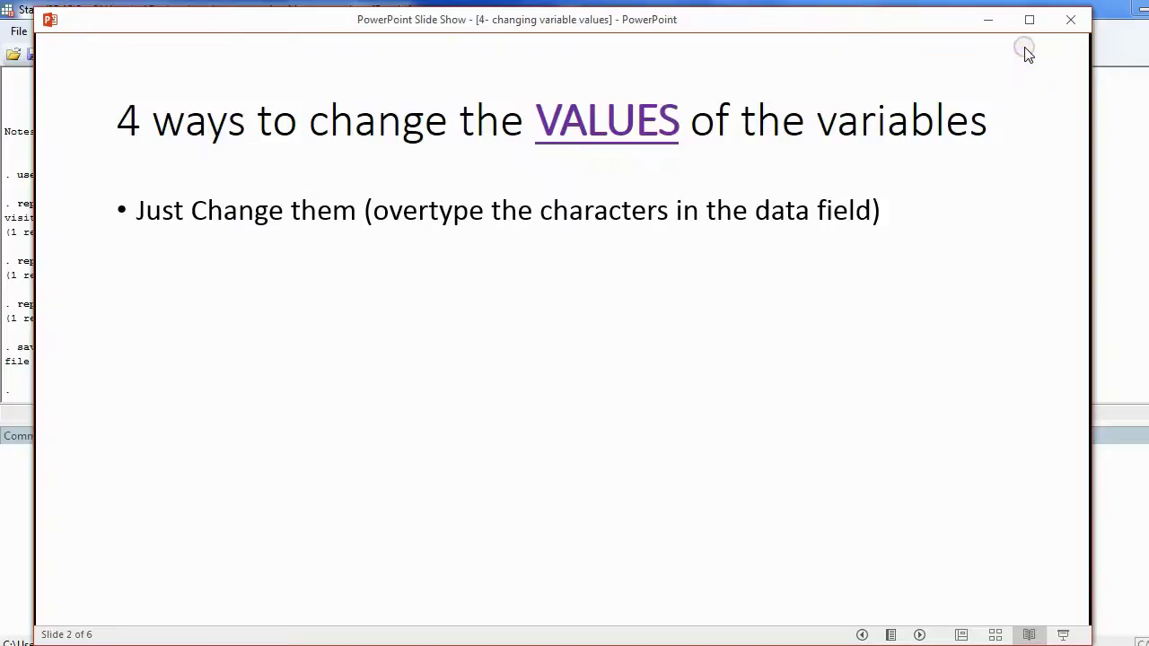
pyautogui.click(989, 20)
pyautogui.click(150, 460)
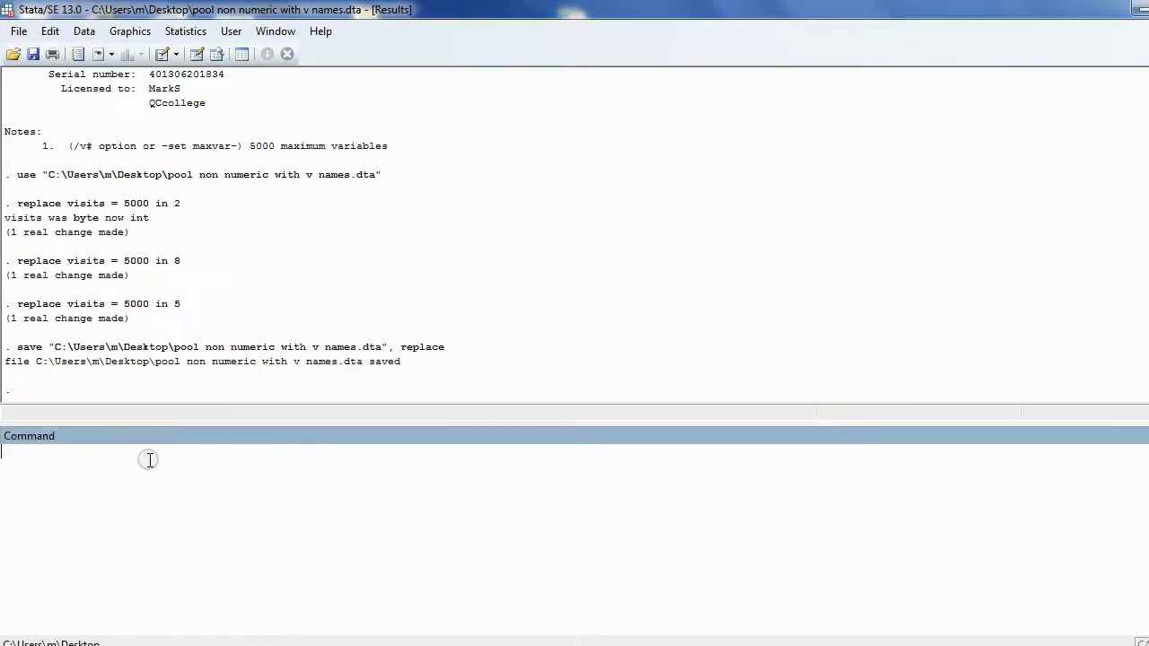
pyautogui.write('tab visits')
pyautogui.press('Return')
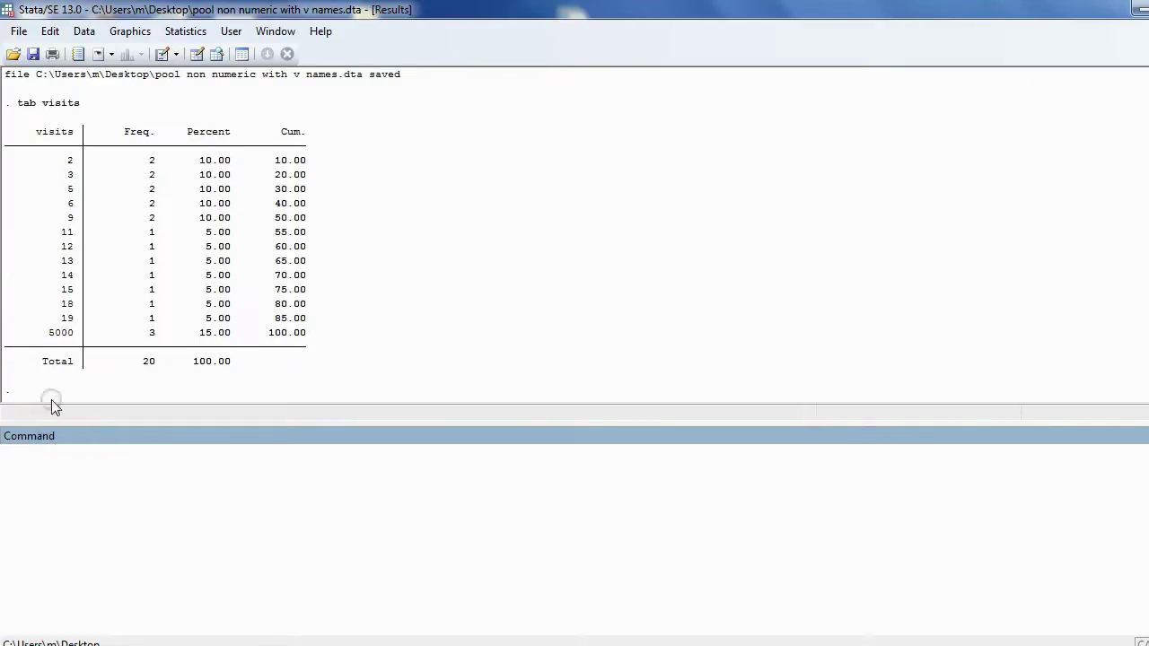
pyautogui.click(153, 342)
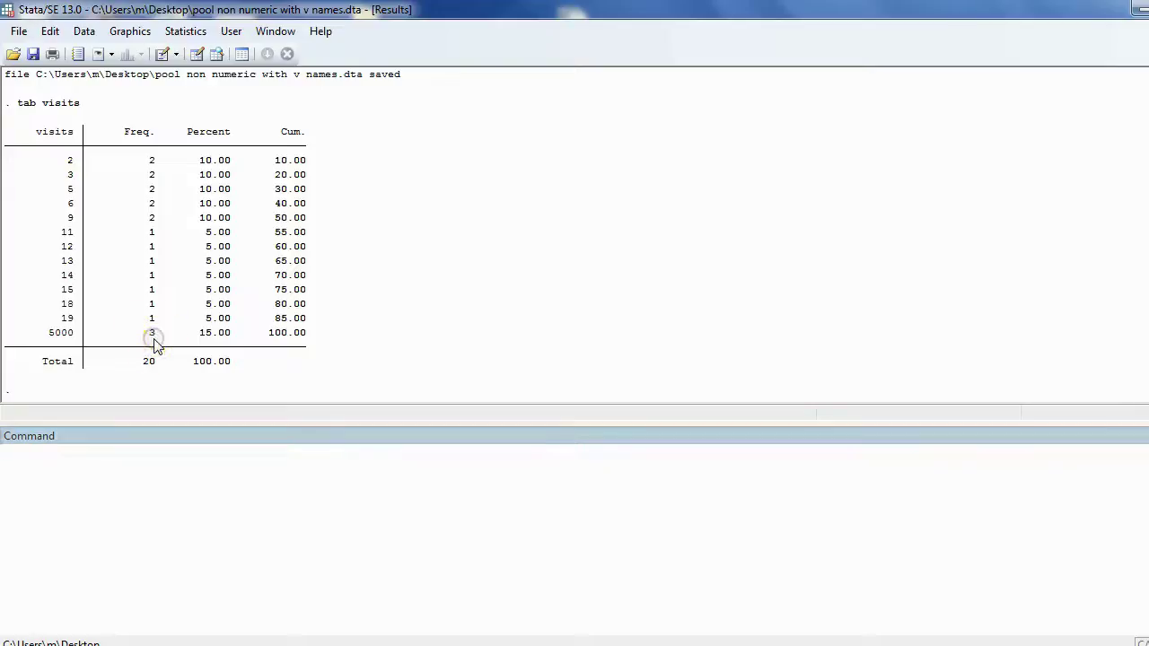
pyautogui.click(153, 342)
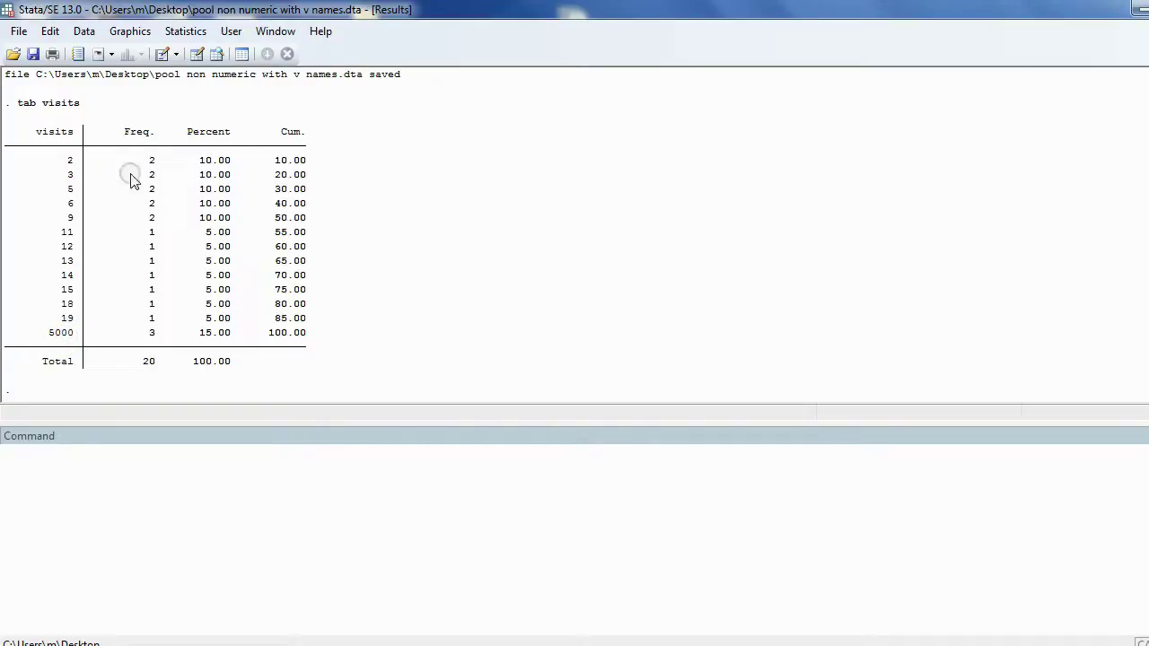
pyautogui.scroll(5, 575, 234)
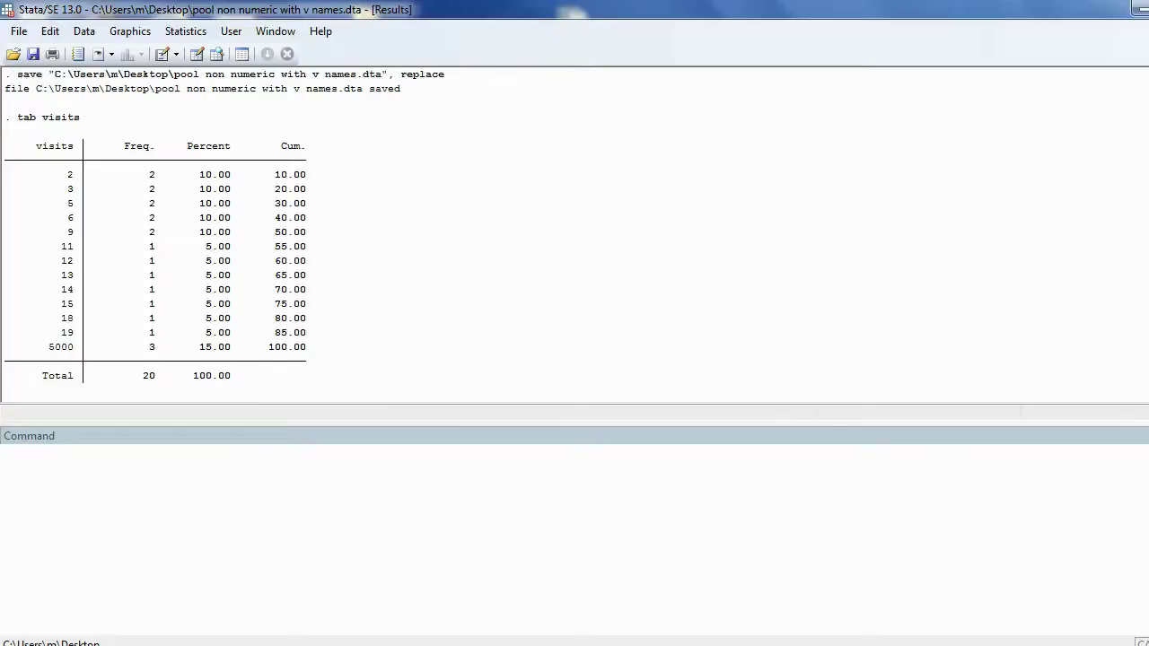
pyautogui.scroll(1, 574, 234)
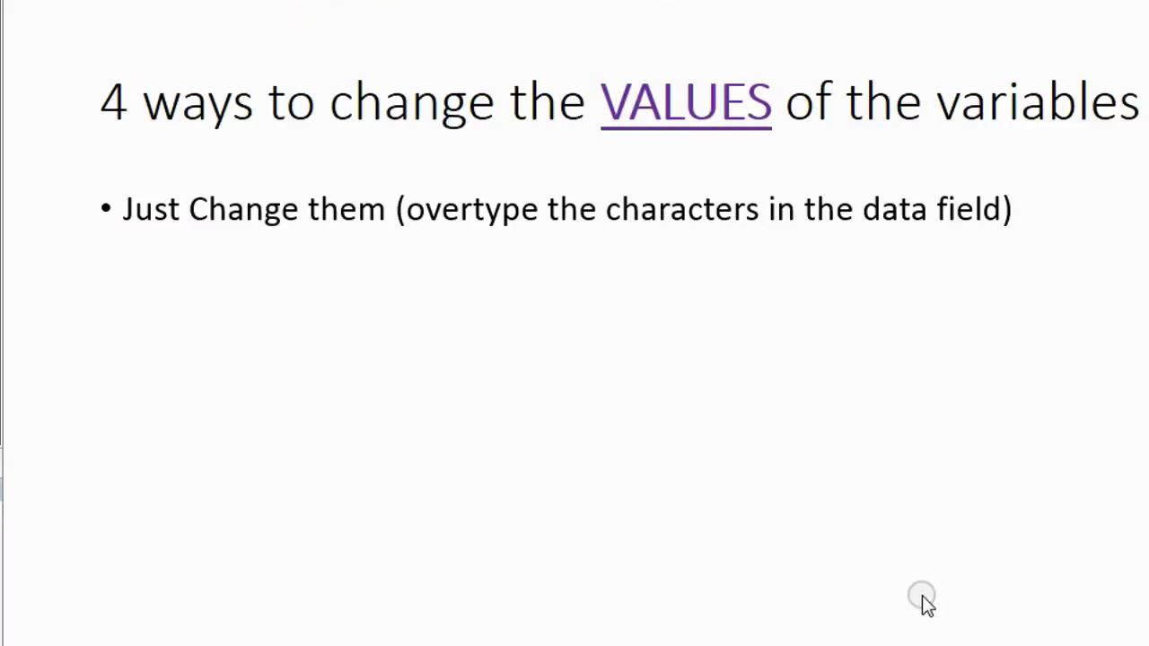
pyautogui.click(927, 602)
pyautogui.click(925, 598)
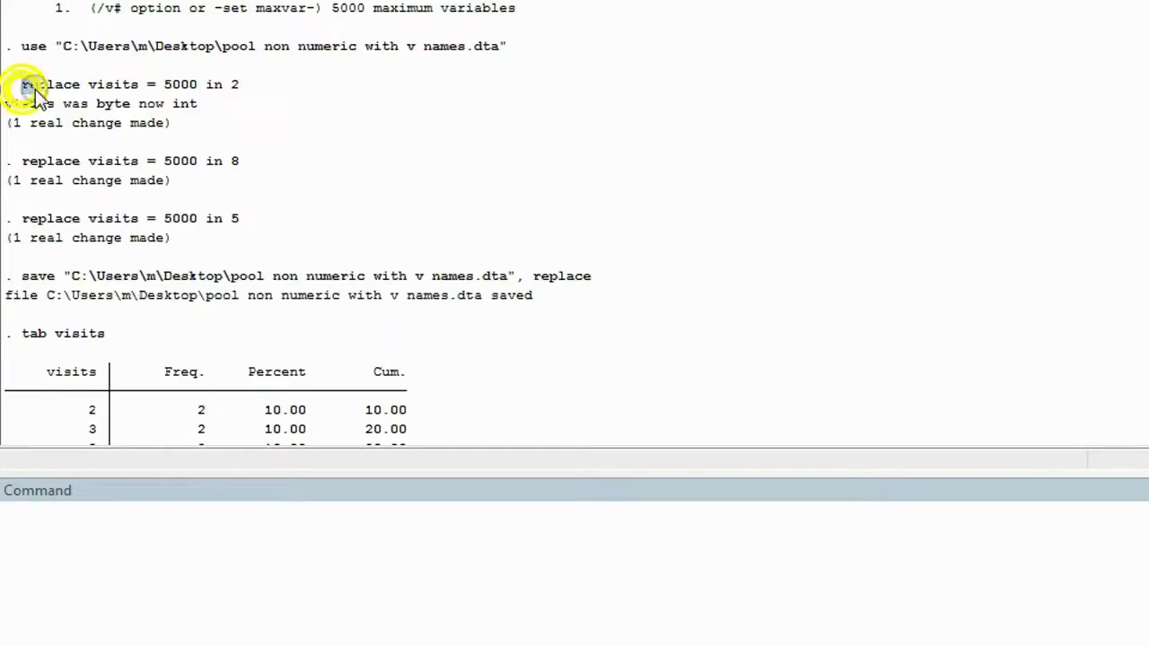
# - Copy the logged replace command for observation 2 into the command line and change its value to 10
pyautogui.moveTo(25, 86); pyautogui.dragTo(132, 91)
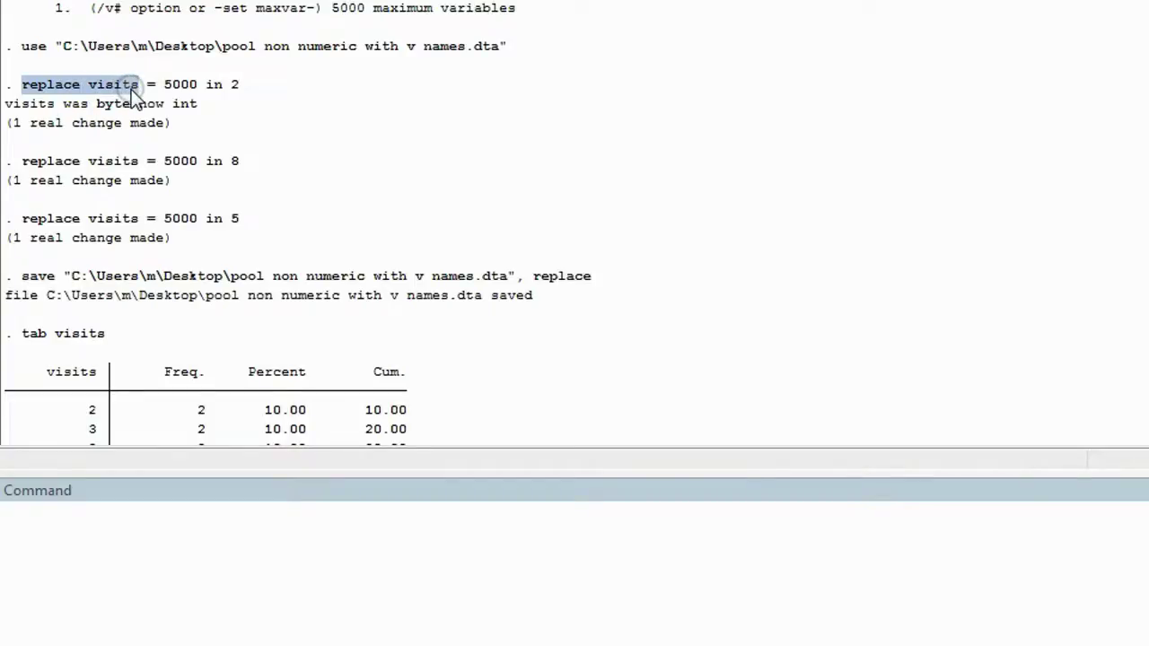
pyautogui.moveTo(149, 91); pyautogui.dragTo(195, 93)
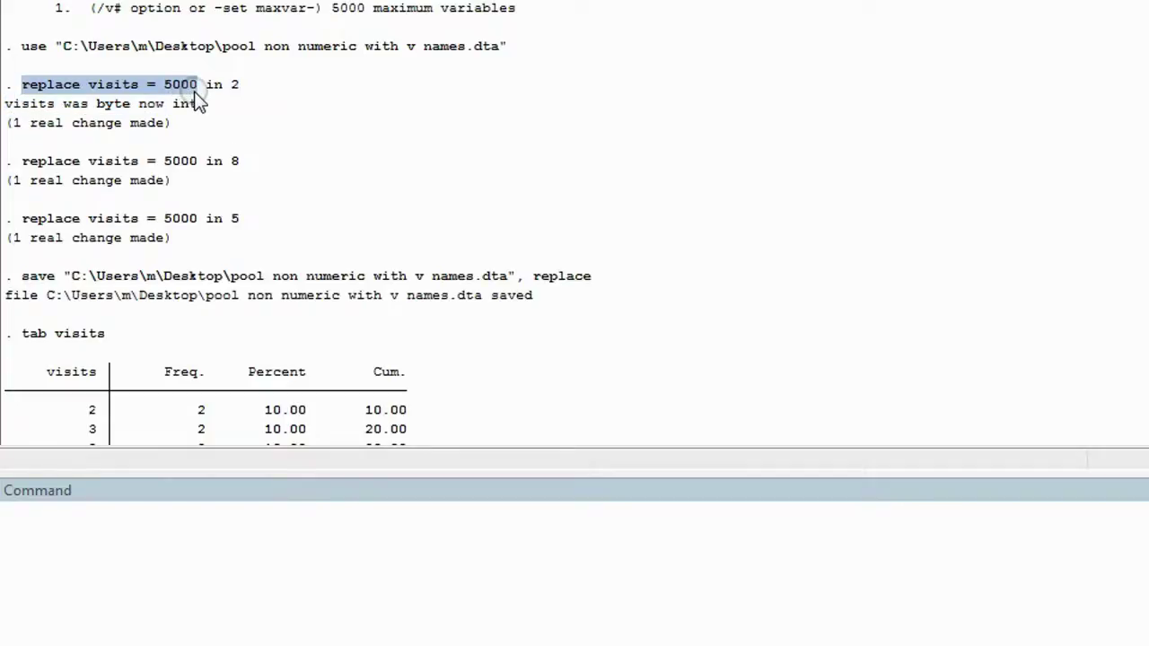
pyautogui.moveTo(197, 99); pyautogui.dragTo(218, 100)
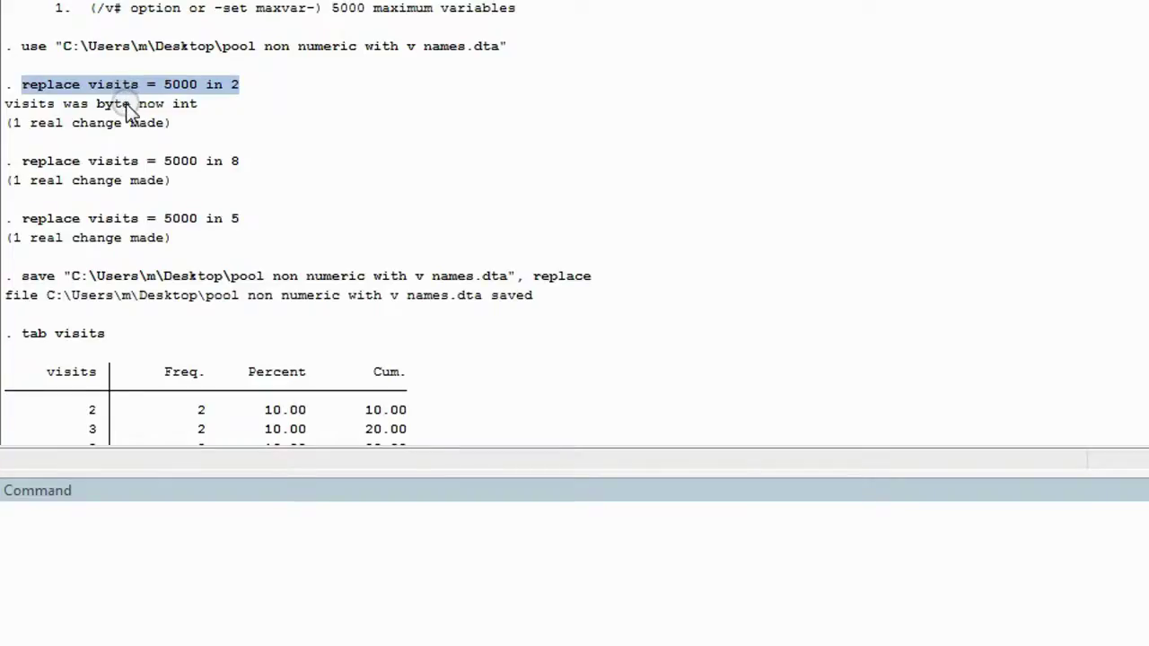
pyautogui.click(30, 509)
pyautogui.write('replace visits = 5000 in 2')
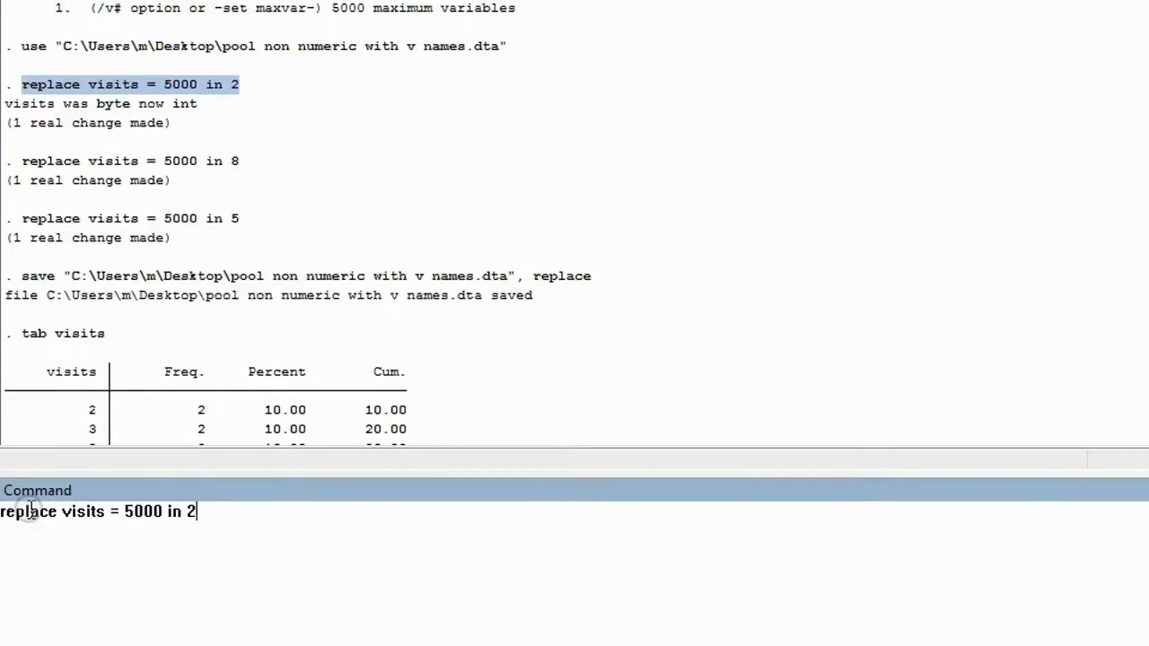
pyautogui.moveTo(125, 512); pyautogui.dragTo(167, 513)
pyautogui.write('10')
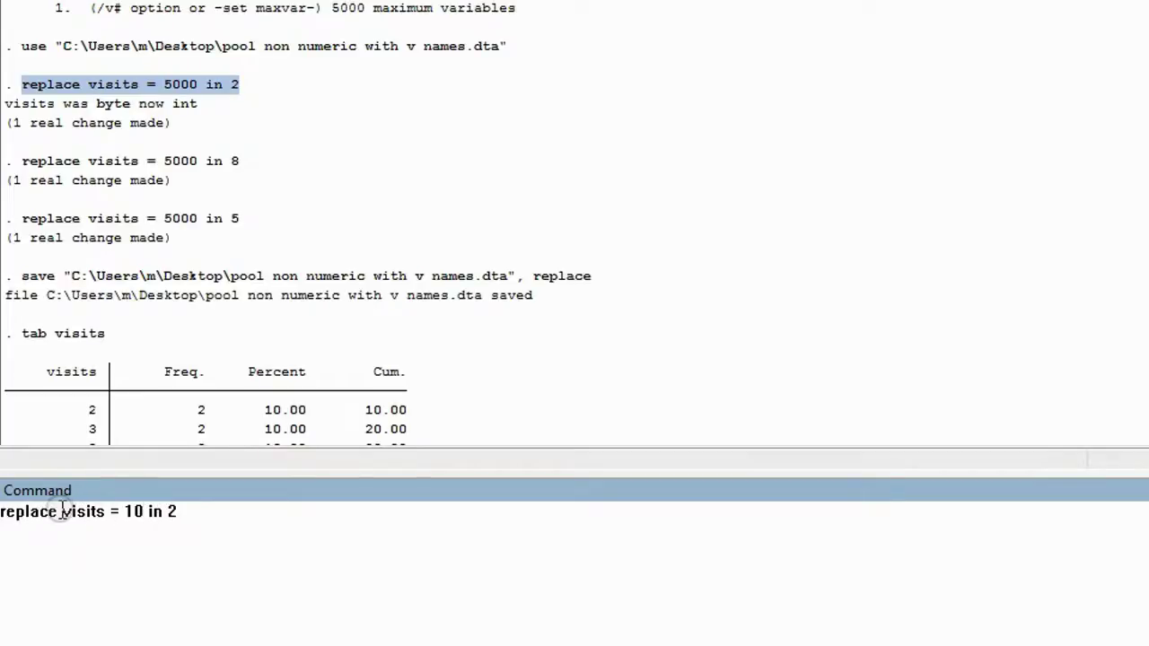
# - Check observation 2's visits value in the Data Editor, and run the command replace visits = 10 in 2
pyautogui.moveTo(164, 512); pyautogui.dragTo(177, 512)
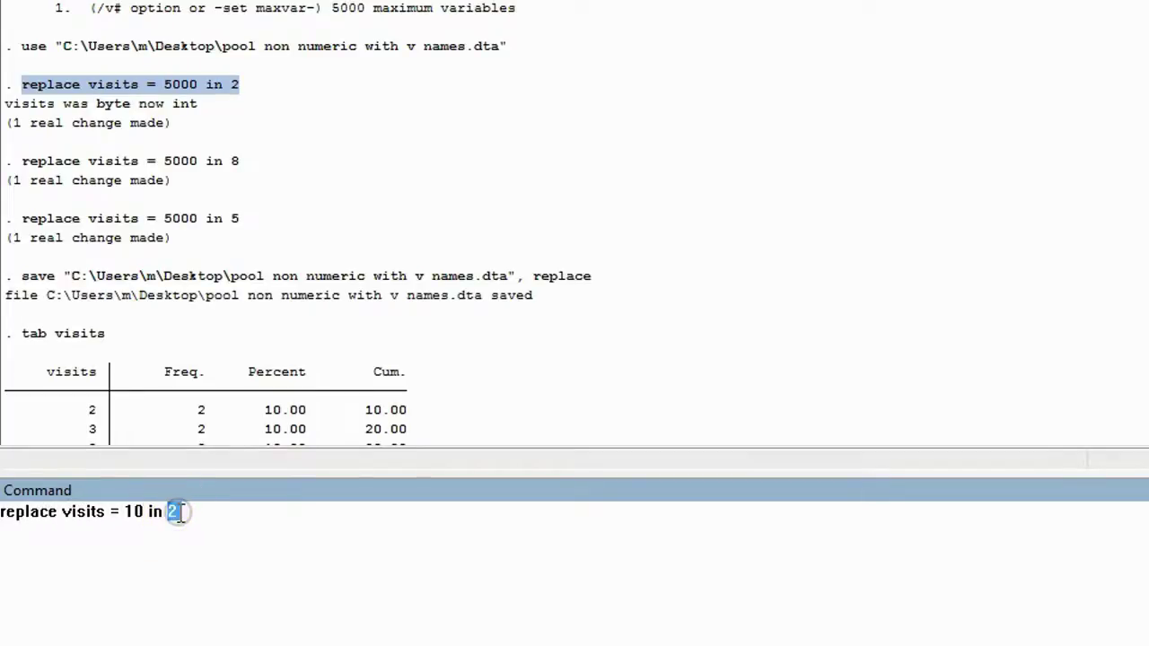
pyautogui.click(61, 510)
pyautogui.moveTo(61, 511); pyautogui.dragTo(109, 510)
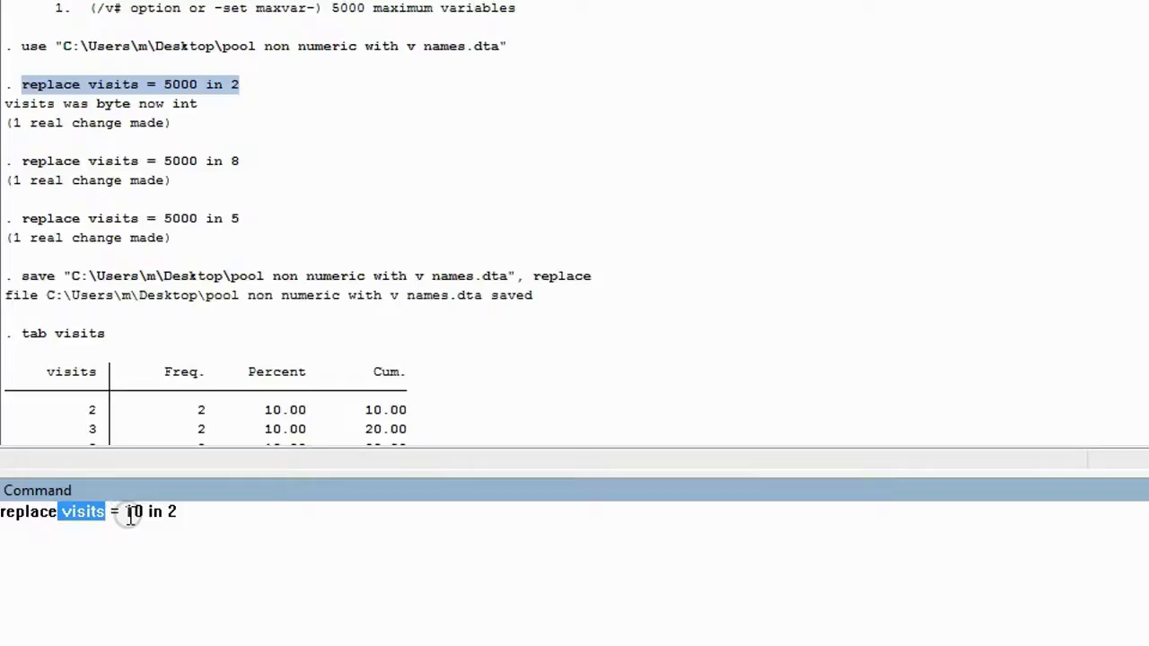
pyautogui.click(127, 512)
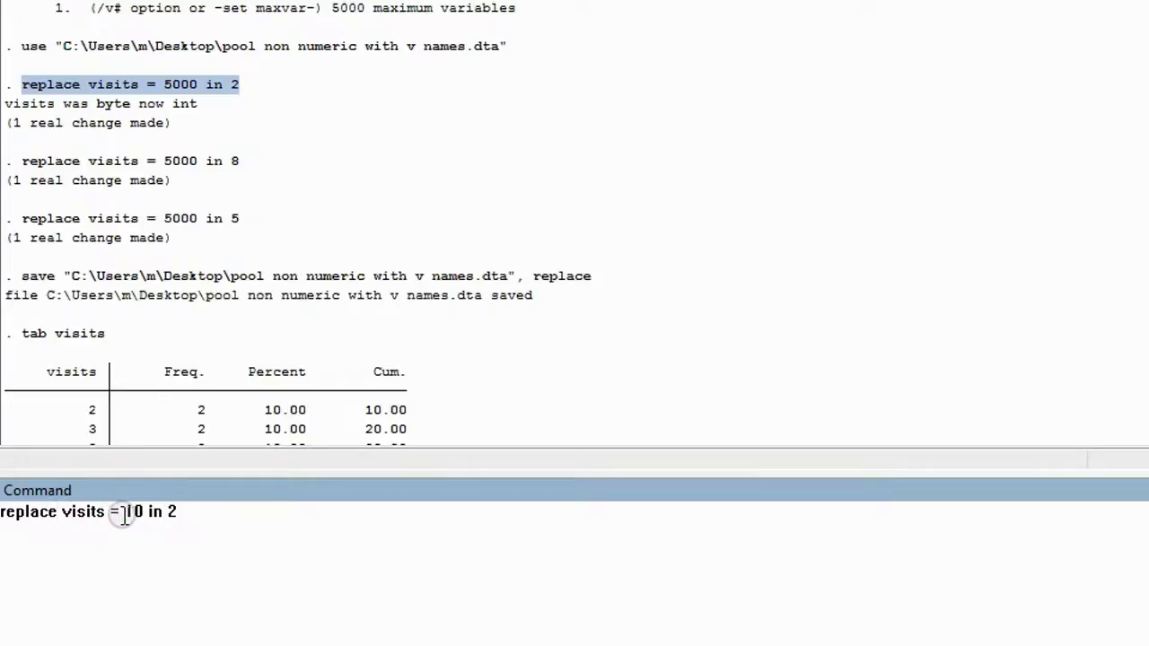
pyautogui.click(259, 2)
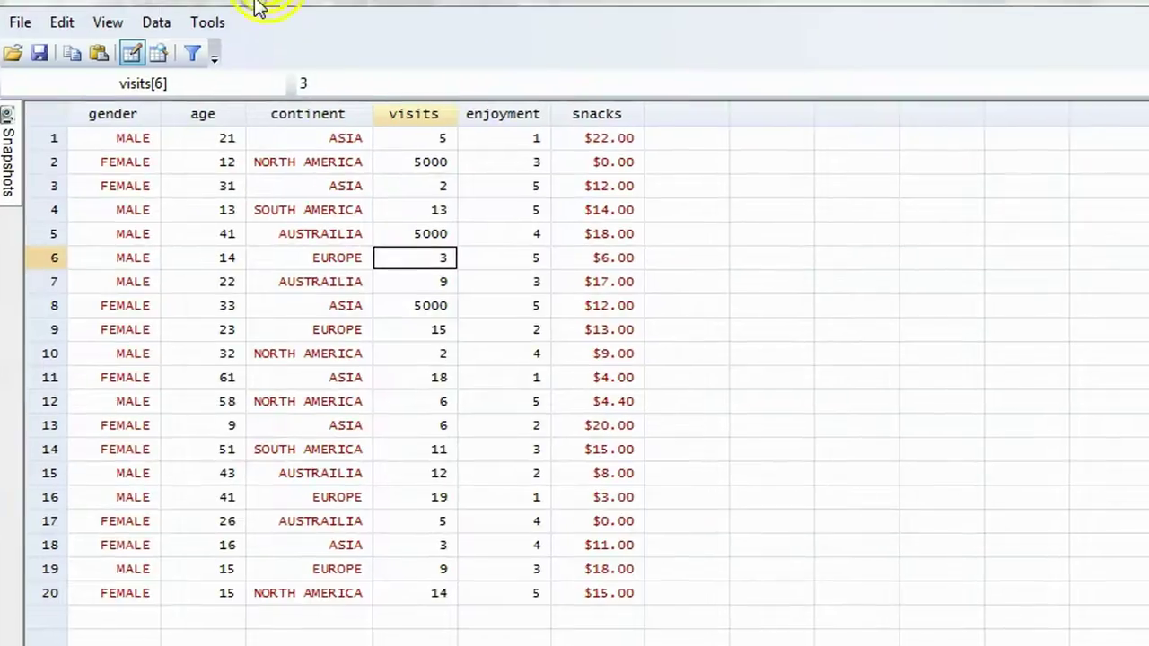
pyautogui.click(411, 165)
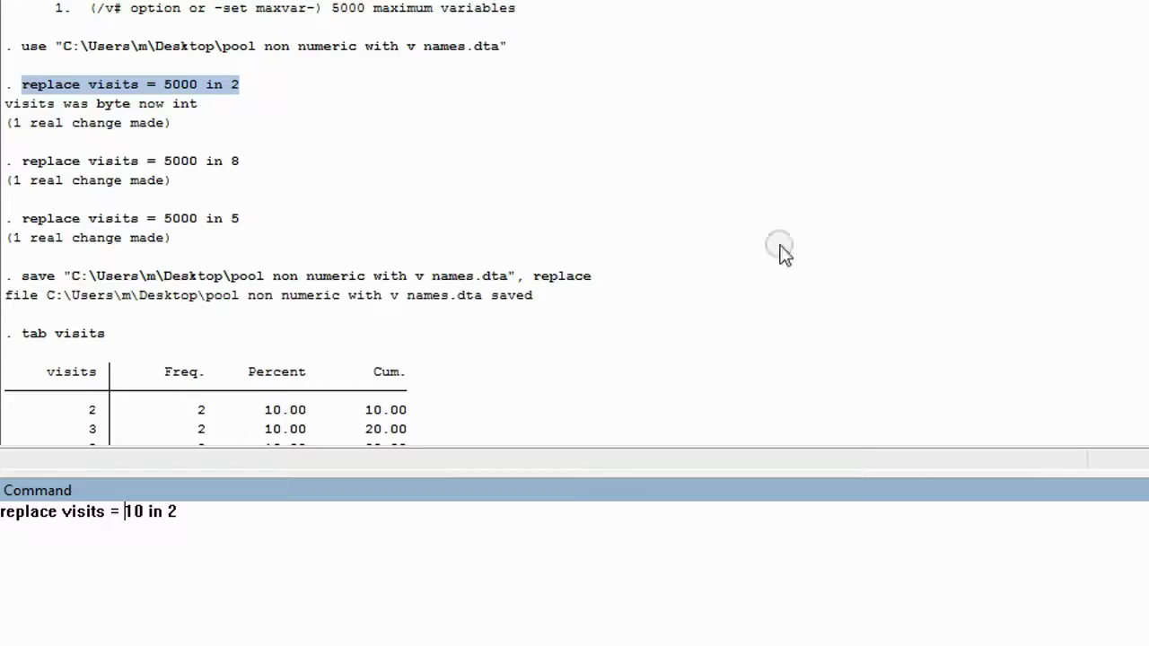
pyautogui.click(200, 516)
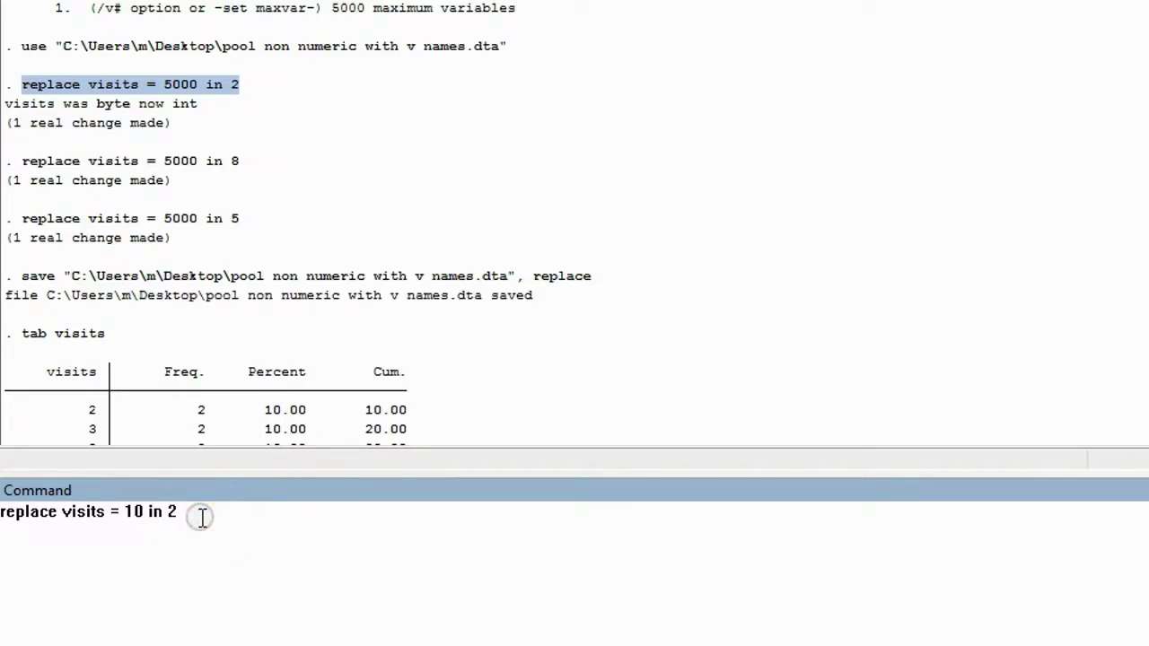
pyautogui.press('Return')
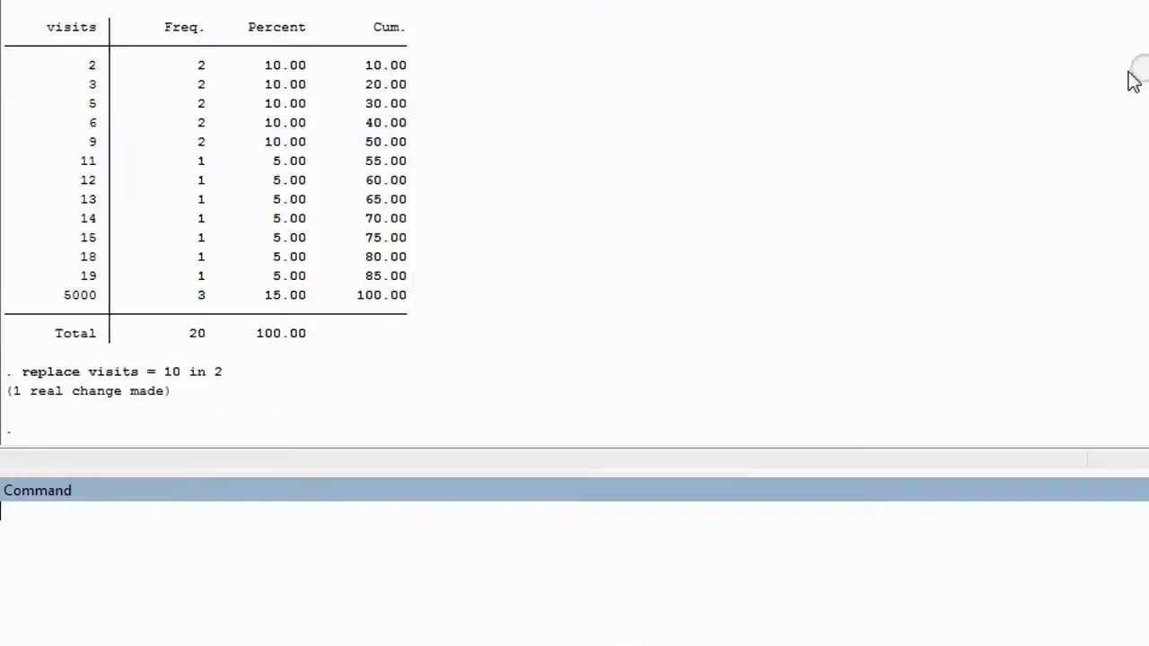
# - Reuse the logged observation 8 command to run replace visits = 10 in 8, and check that row in the Data Editor
pyautogui.scroll(5, 494, 184)
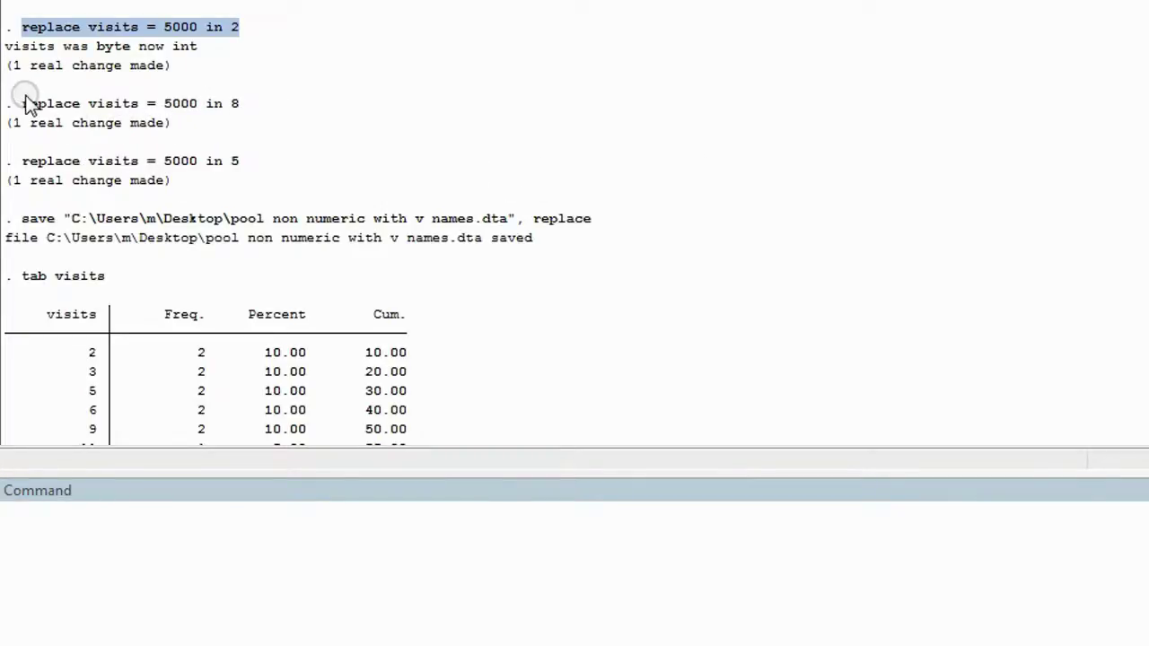
pyautogui.moveTo(22, 103); pyautogui.dragTo(244, 116)
pyautogui.hotkey('ctrl', 'c')
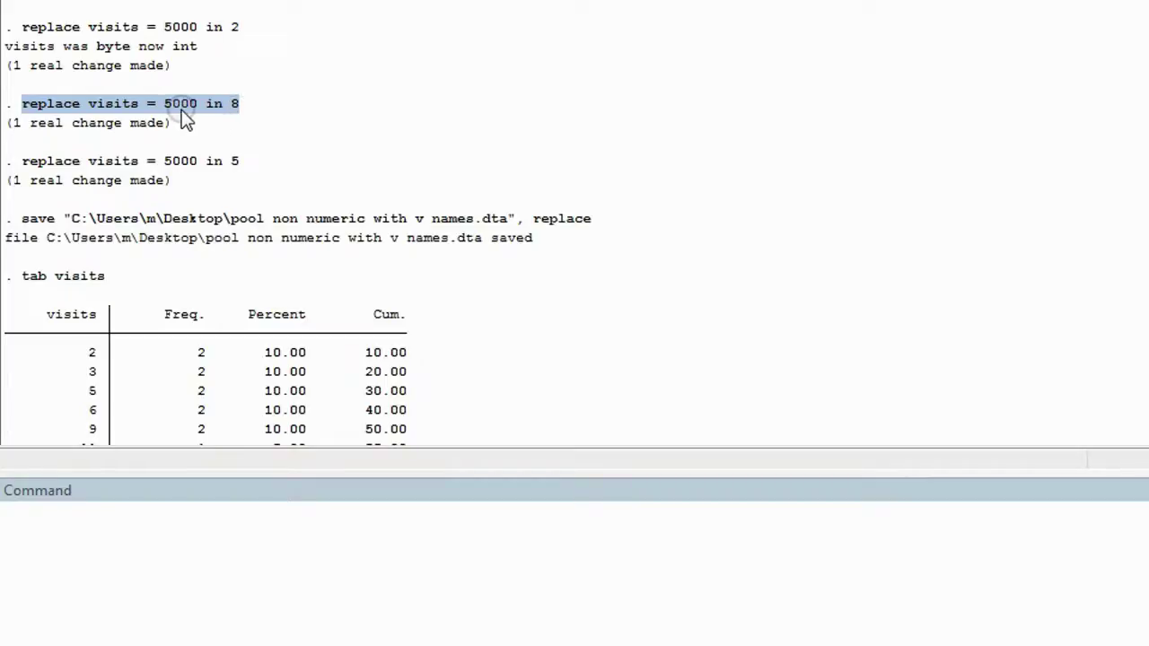
pyautogui.click(36, 509)
pyautogui.hotkey('ctrl', 'v')
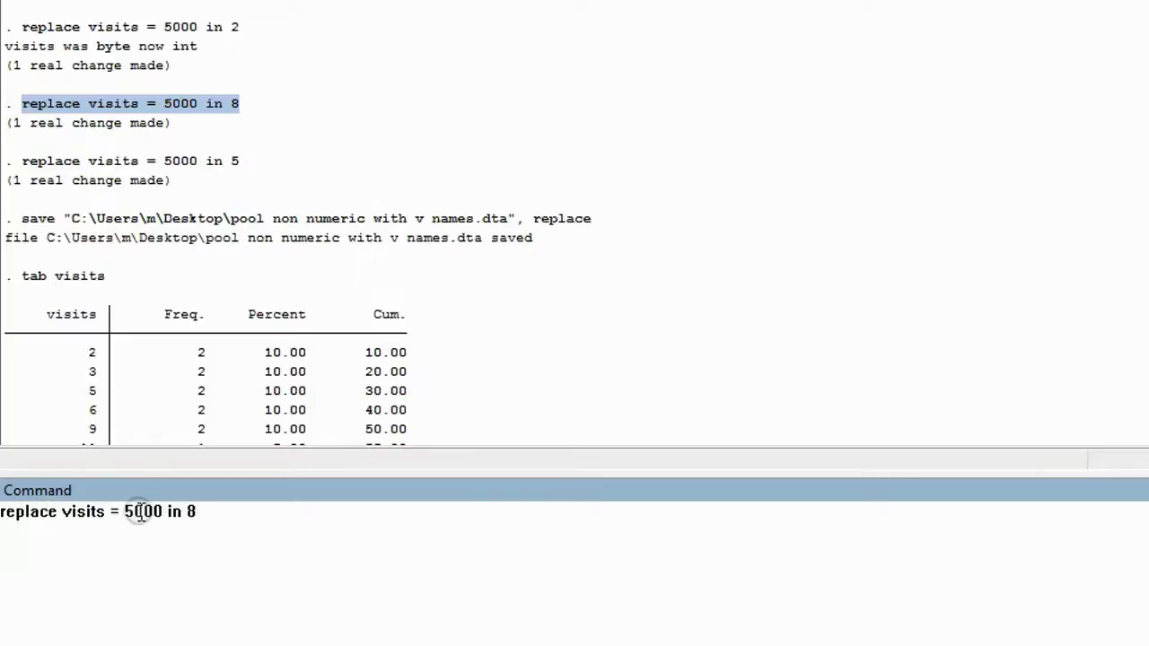
pyautogui.moveTo(123, 511); pyautogui.dragTo(164, 511)
pyautogui.write('10')
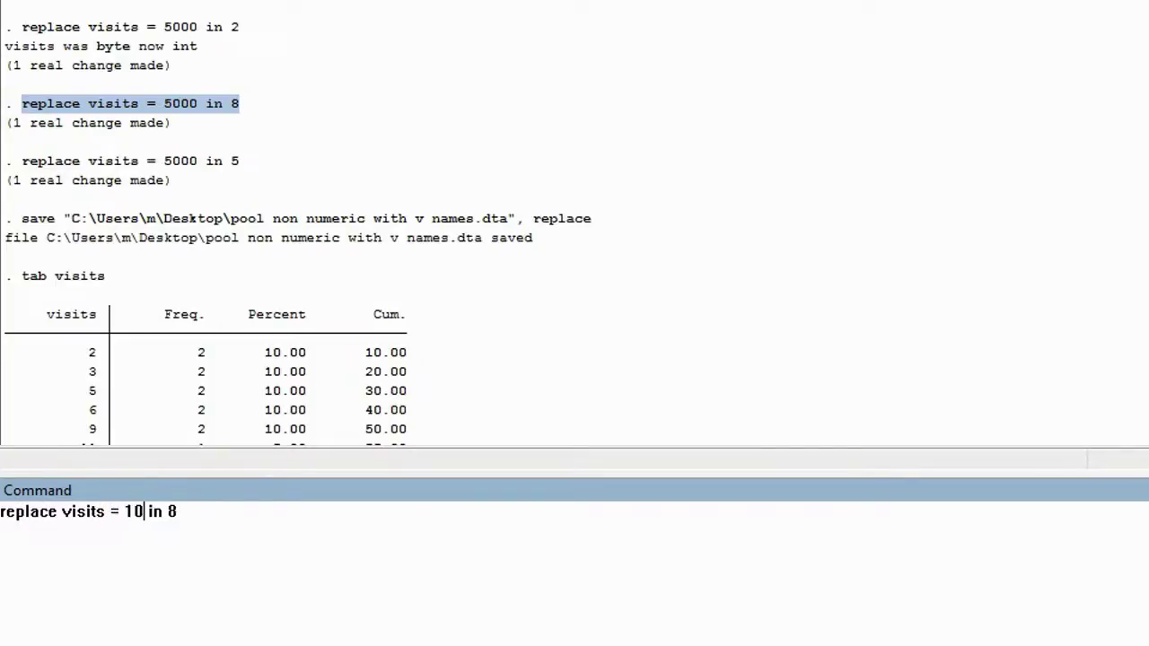
pyautogui.press('End')
pyautogui.press('Return')
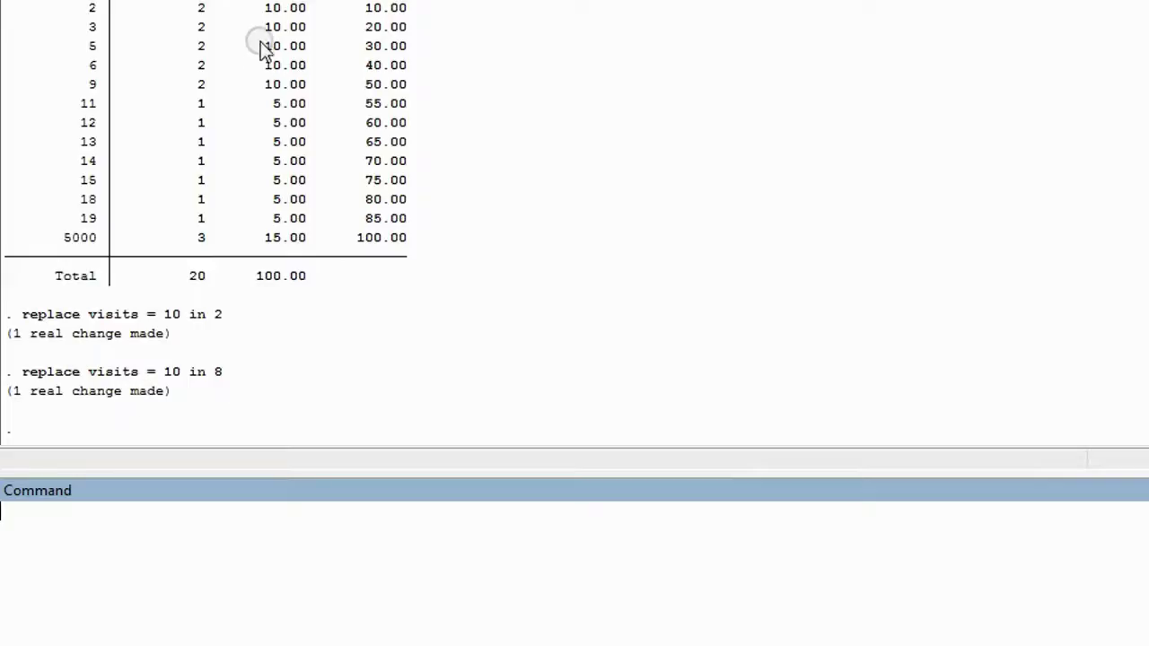
pyautogui.click(268, 1)
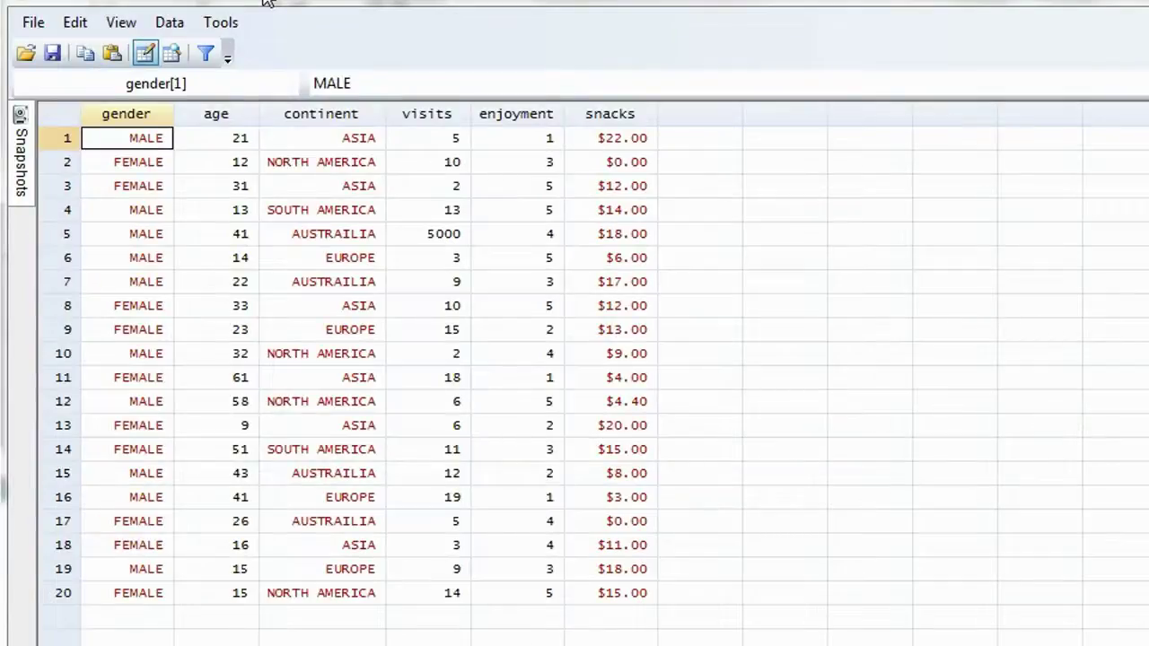
pyautogui.click(72, 307)
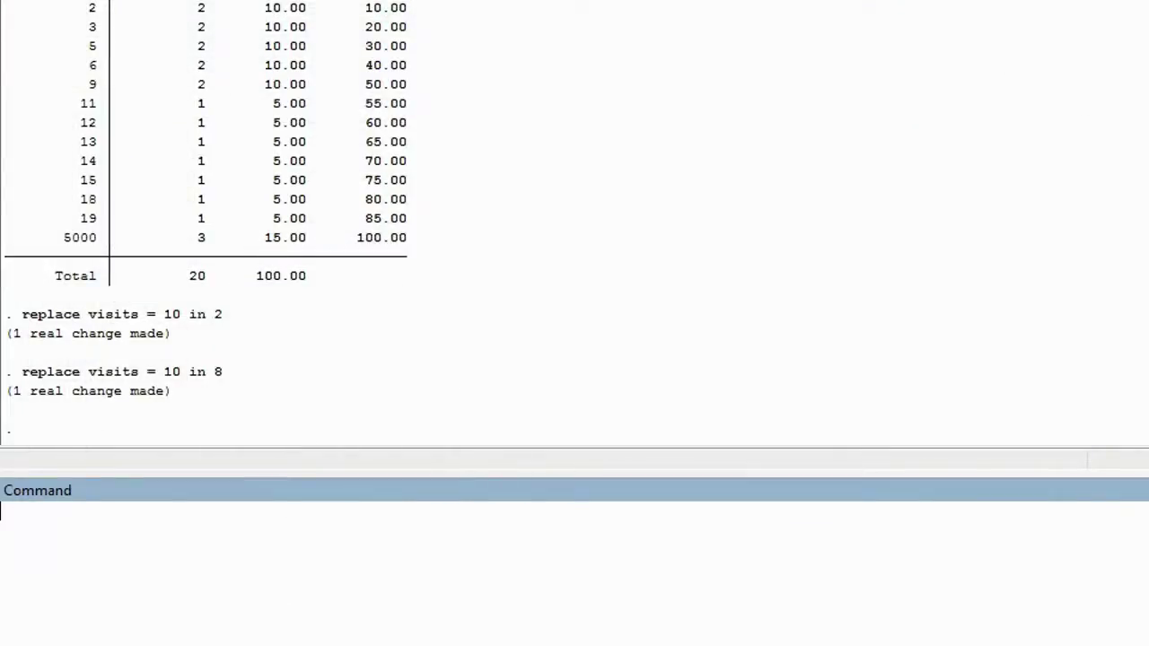
# - Copy the logged replace command for observation 5 into the command line
pyautogui.scroll(7, 574, 225)
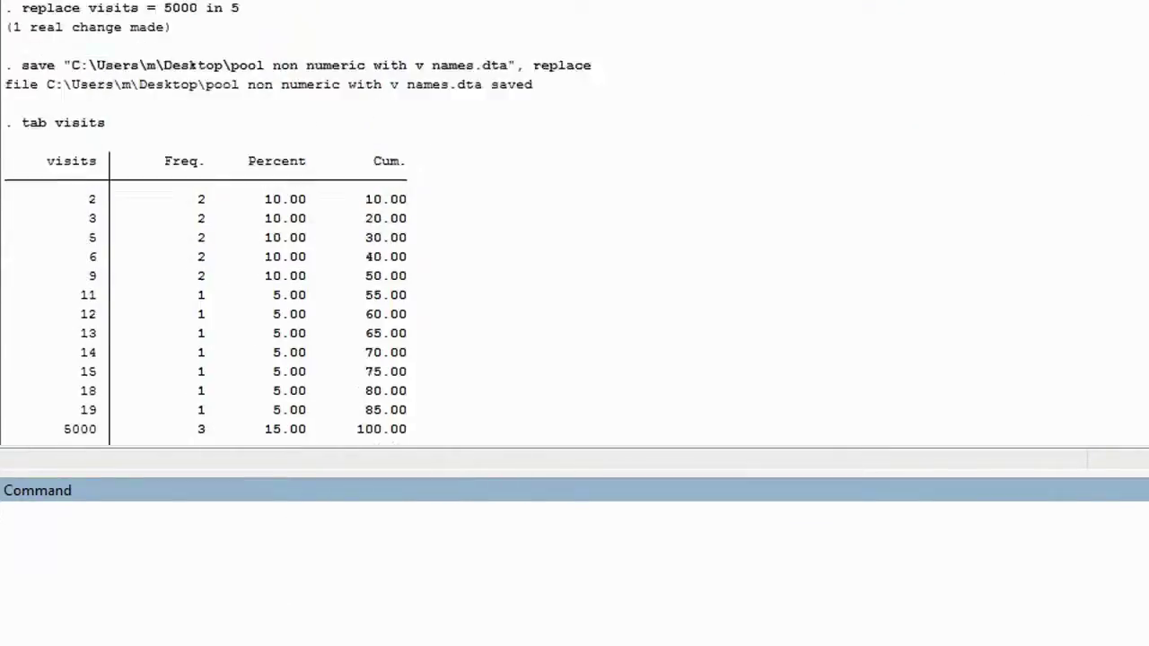
pyautogui.click(579, 242)
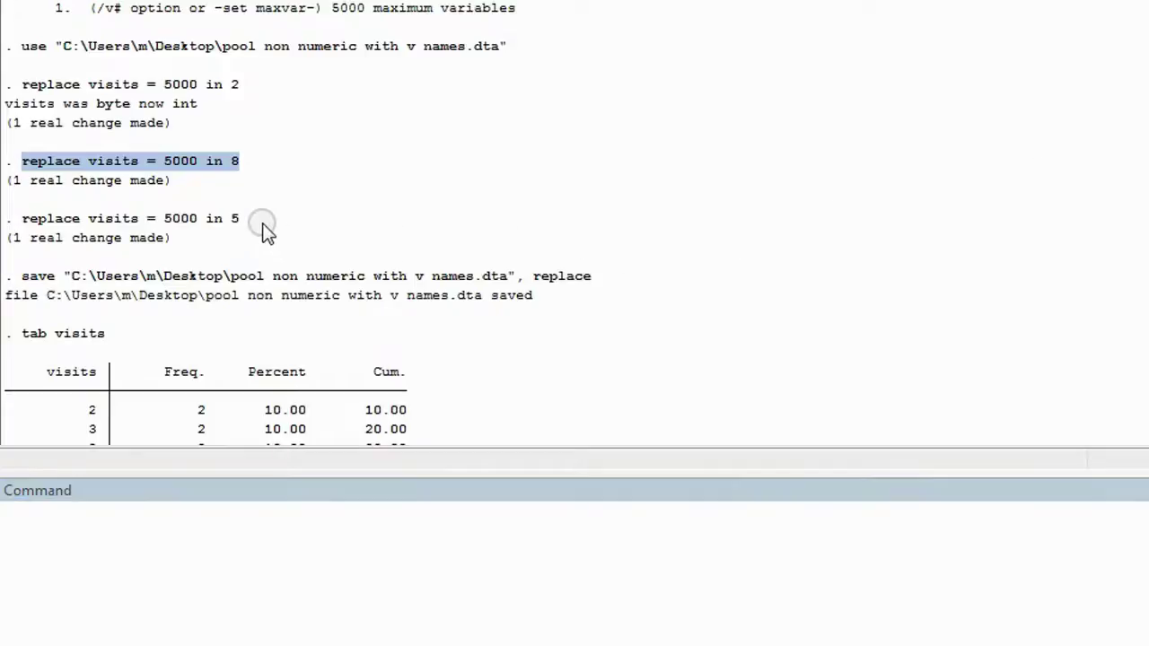
pyautogui.moveTo(261, 221); pyautogui.dragTo(29, 239)
pyautogui.hotkey('ctrl', 'c')
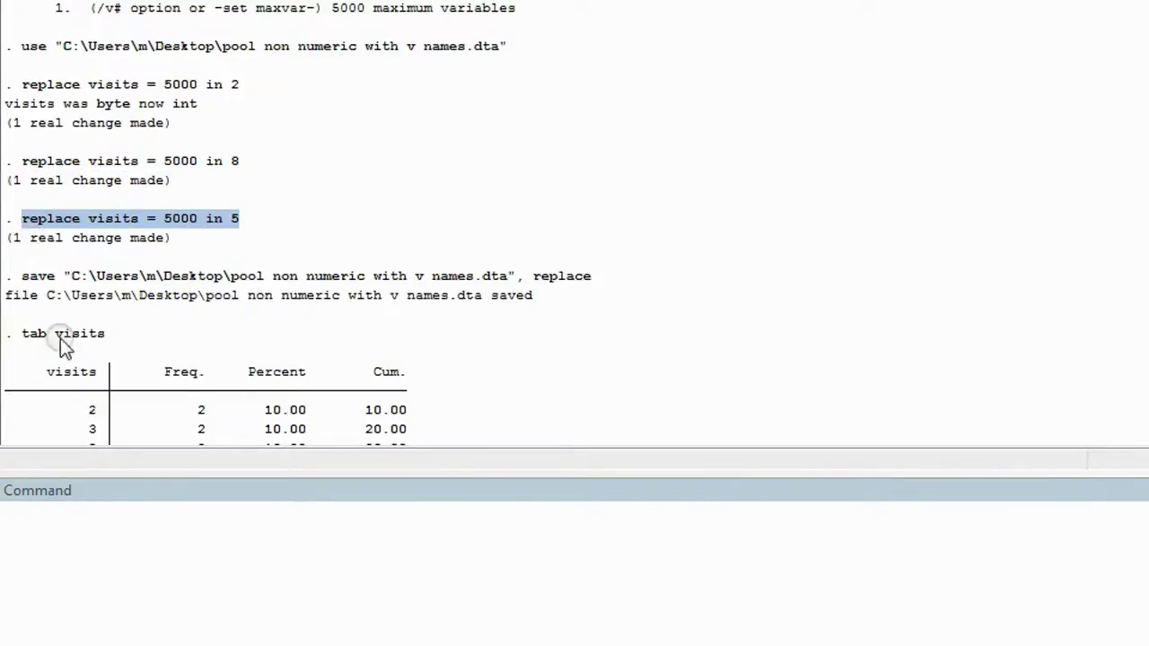
pyautogui.click(21, 524)
pyautogui.hotkey('ctrl', 'v')
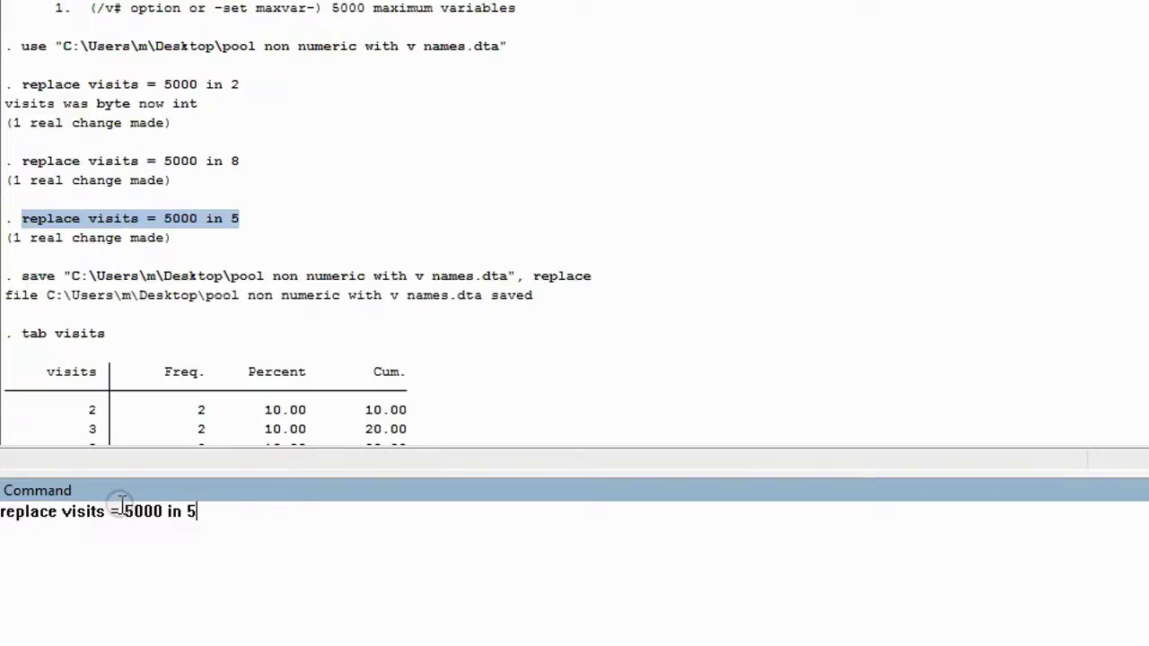
# - Set the pasted command's value to 10, run replace visits =10 in 5, and check observation 5 in the Data Editor
pyautogui.moveTo(122, 514); pyautogui.dragTo(167, 513)
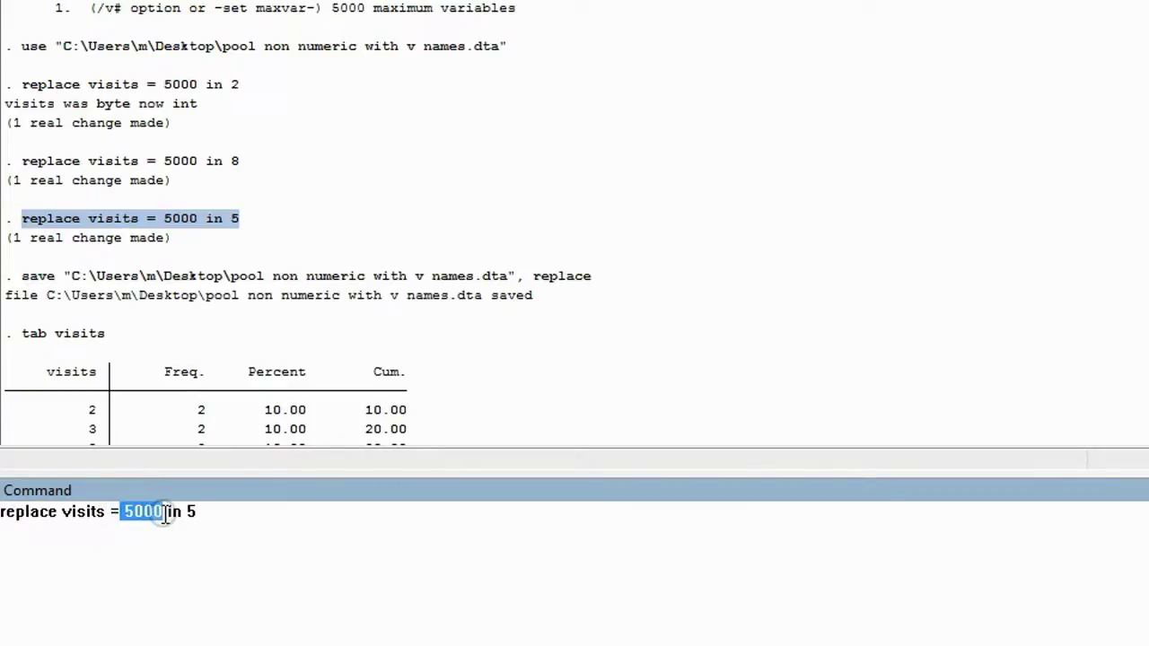
pyautogui.write('10')
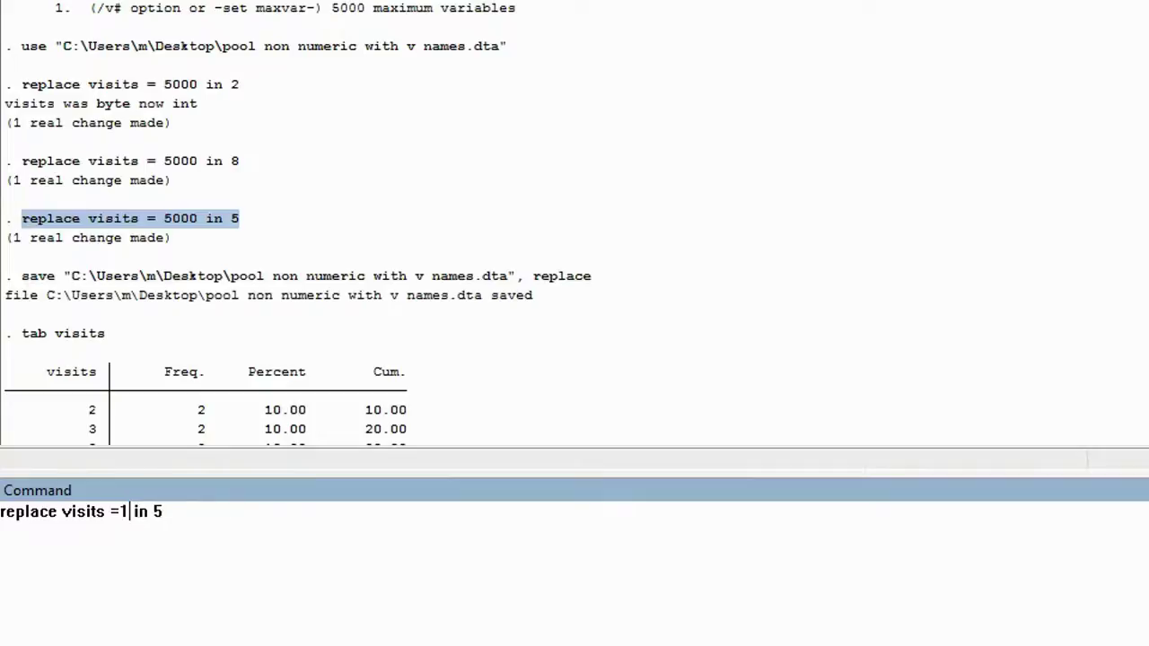
pyautogui.click(192, 513)
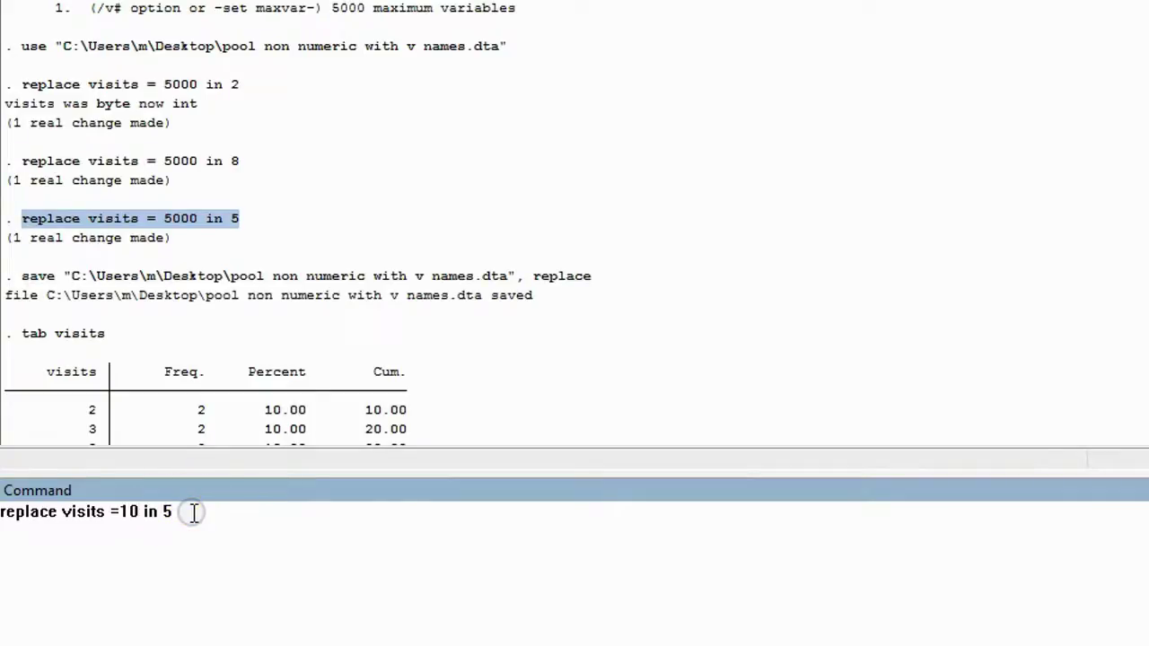
pyautogui.press('Return')
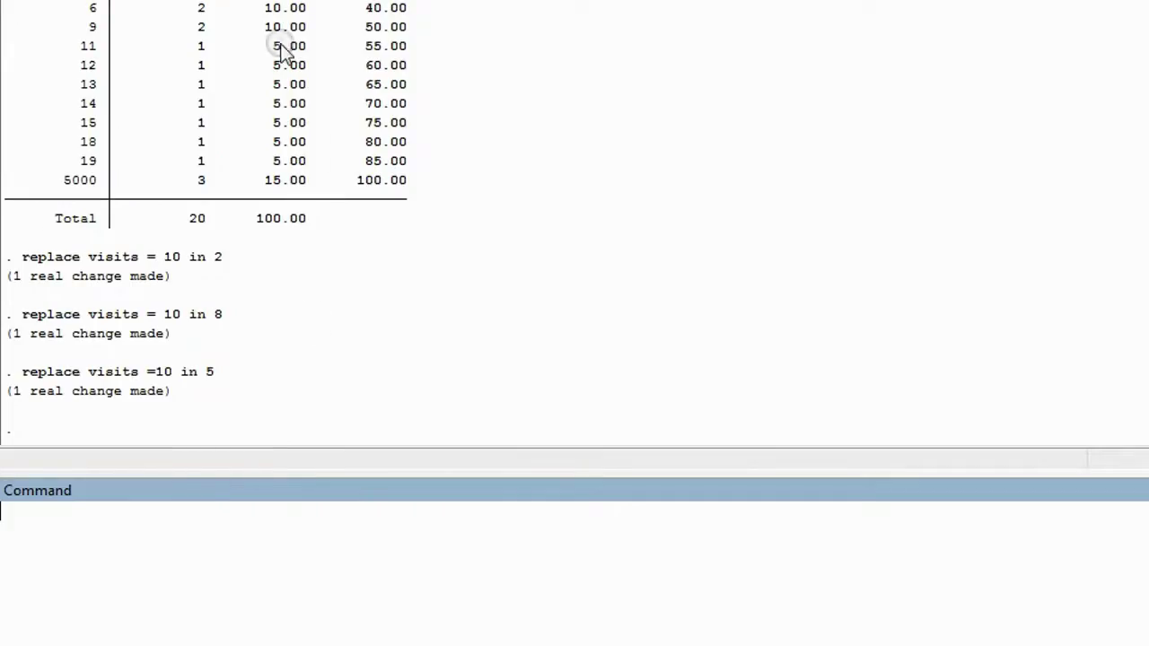
pyautogui.click(252, 5)
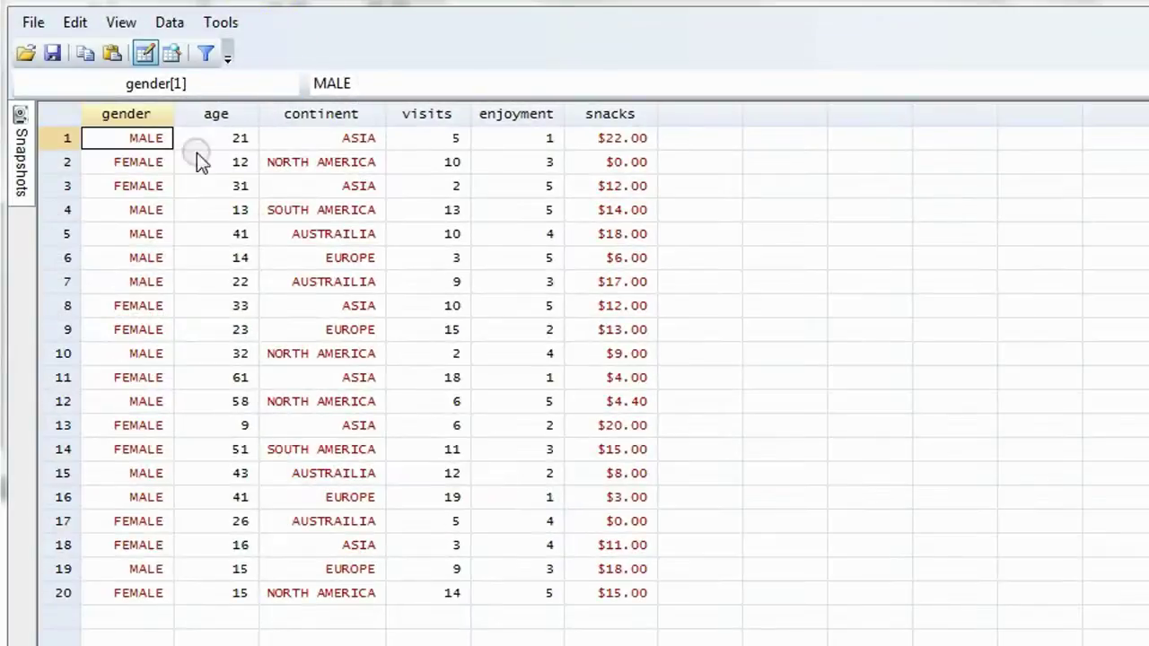
pyautogui.click(65, 234)
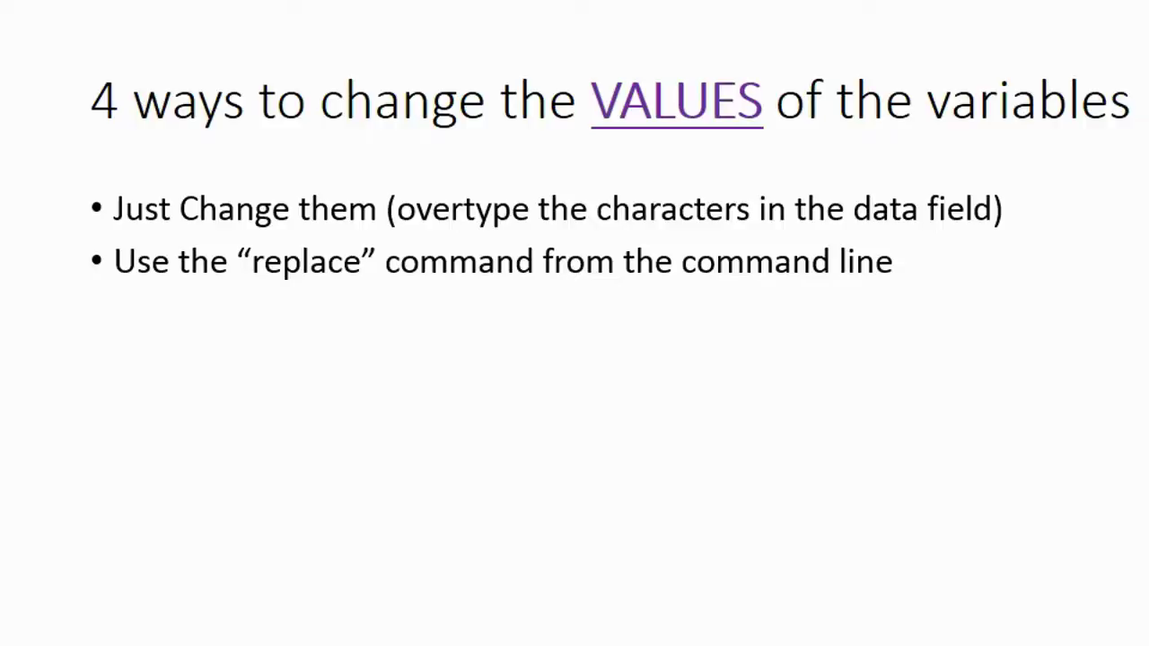
pyautogui.press('Right')
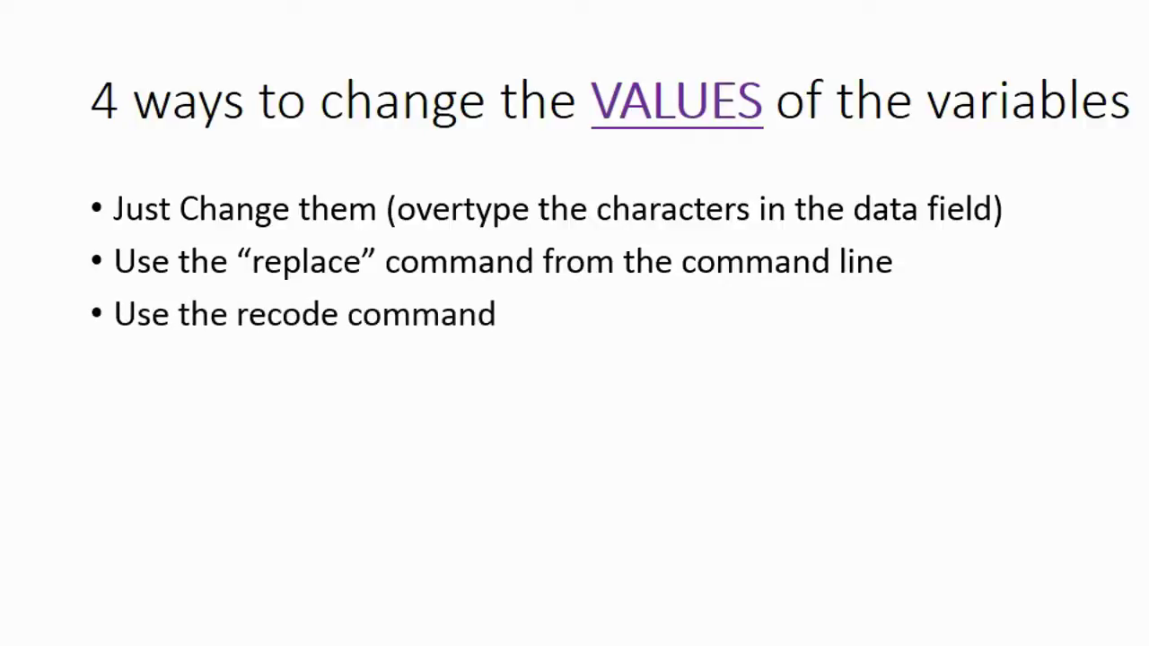
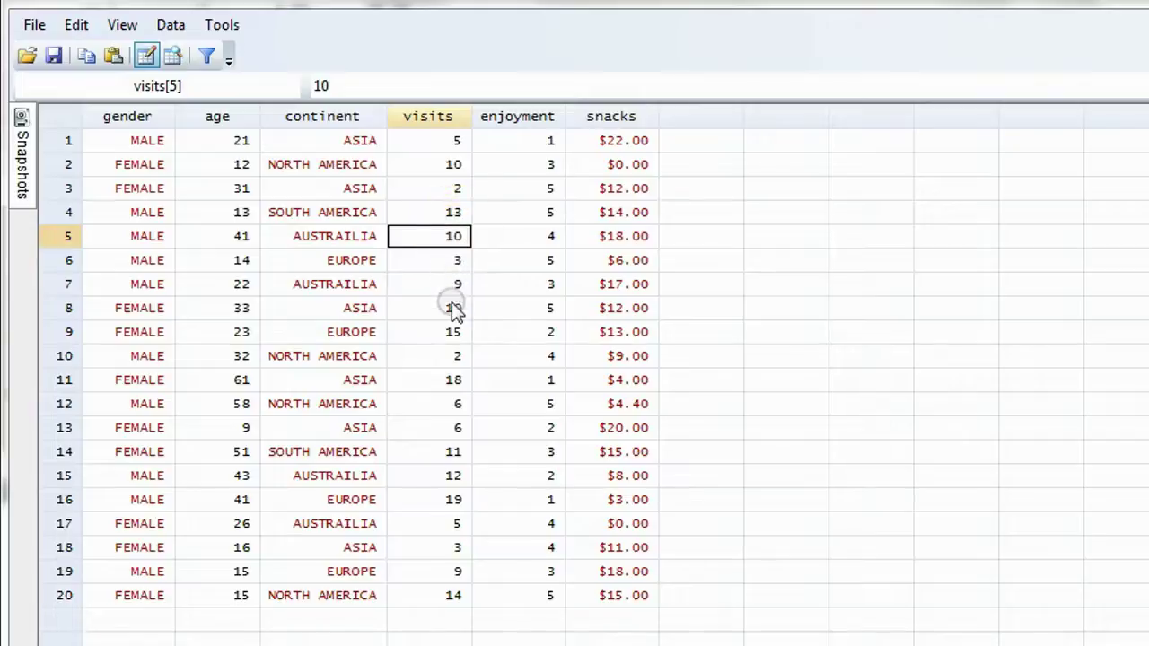
# - Check the visits values of observations 8, 2 and 5 in the Data Editor
pyautogui.click(452, 307)
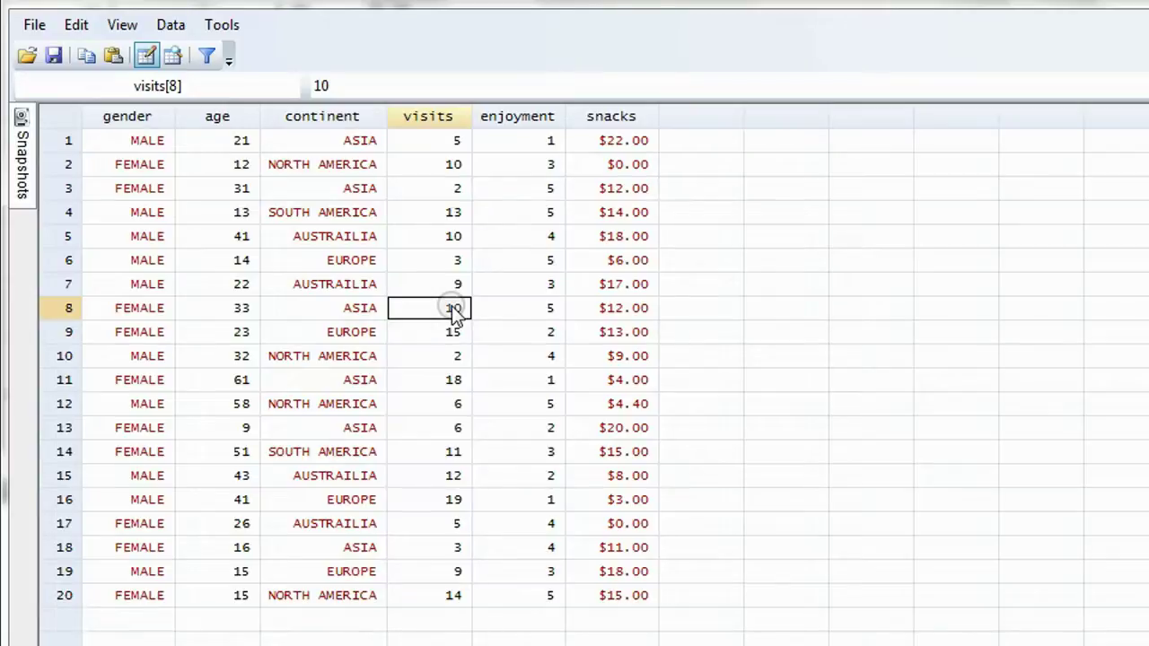
pyautogui.click(454, 166)
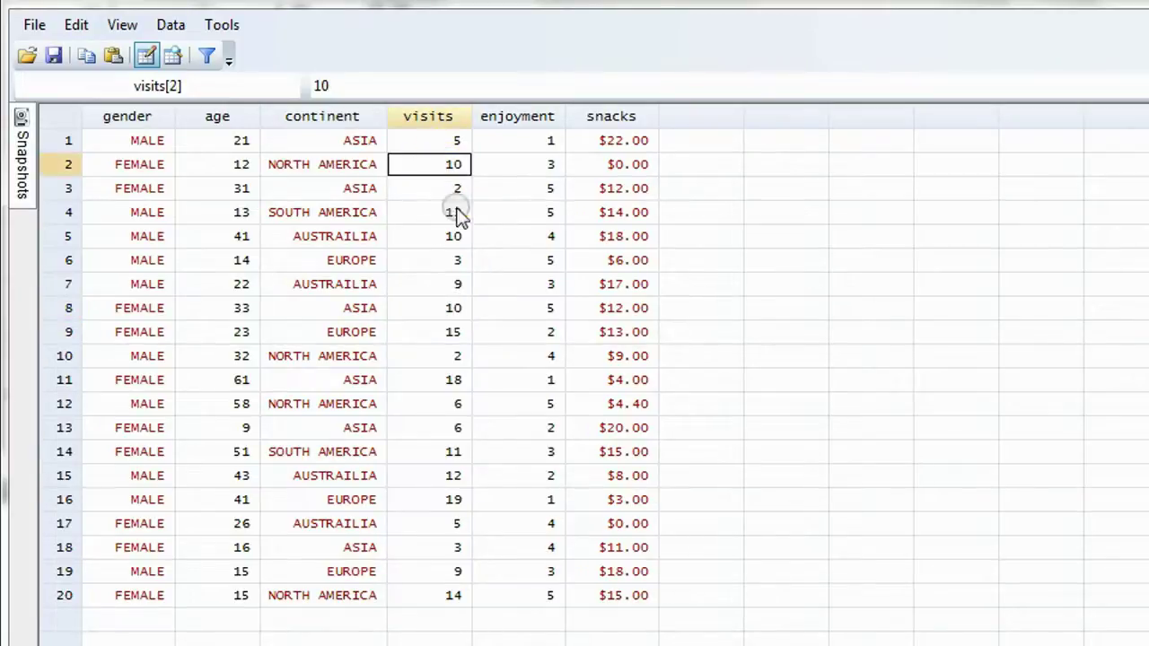
pyautogui.click(451, 235)
pyautogui.click(446, 309)
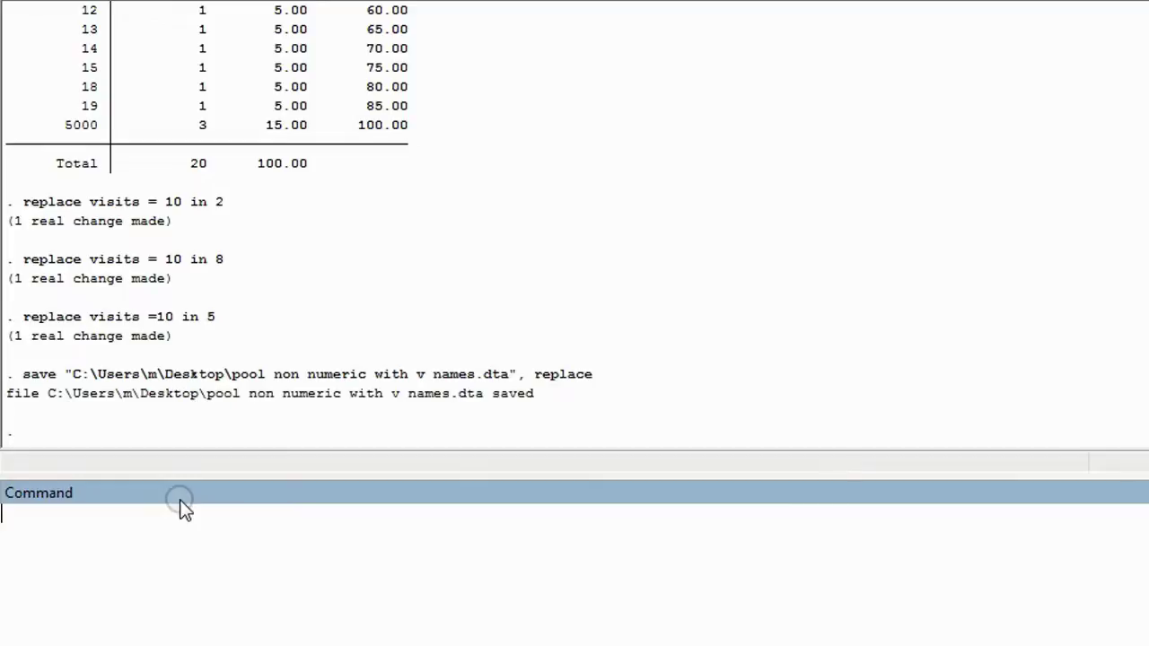
# - Run the command recode visits (10 = 5000) to change every visits value of 10 to 5000
pyautogui.write('recode')
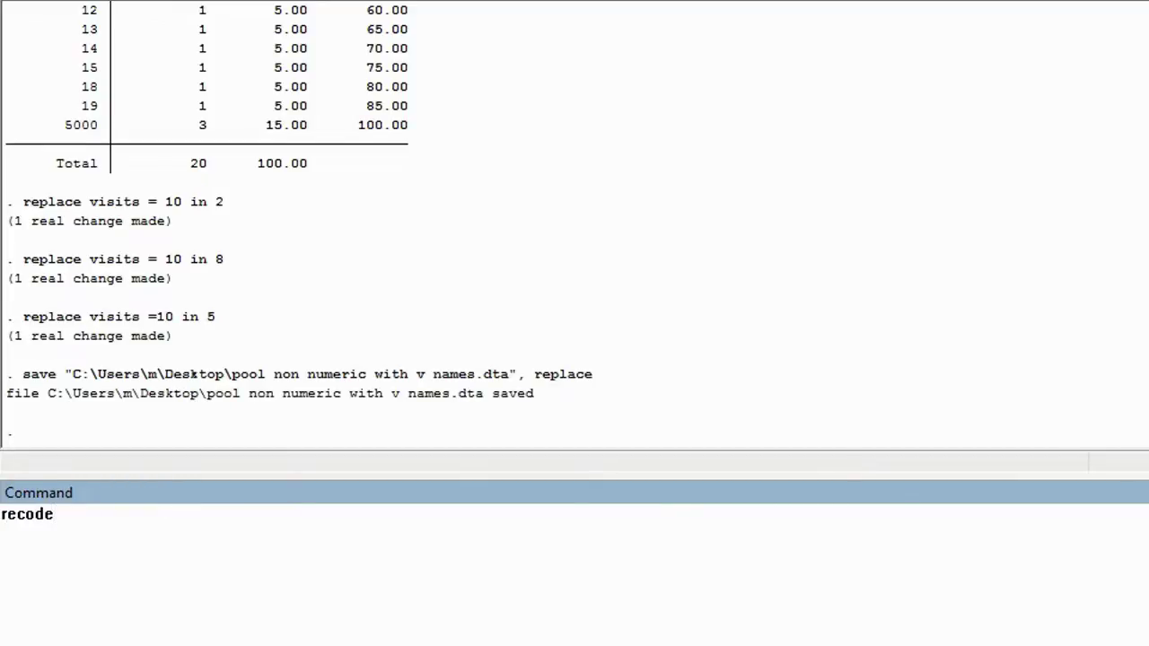
pyautogui.write(' visits (10 =')
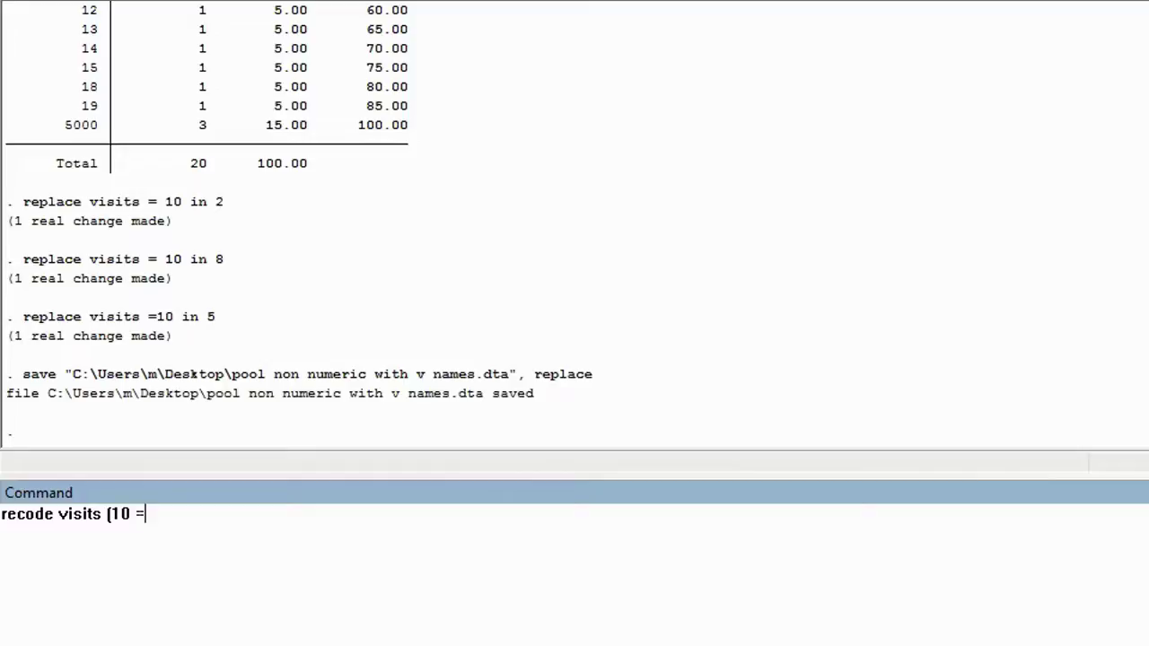
pyautogui.write(' 5000)')
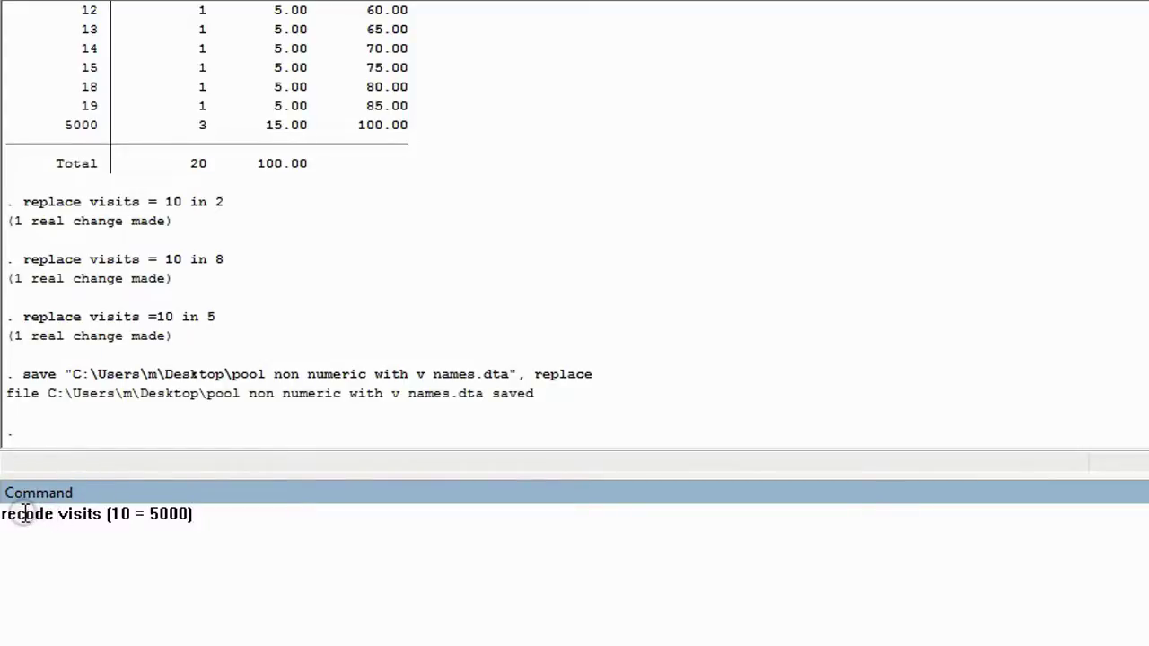
pyautogui.click(56, 513)
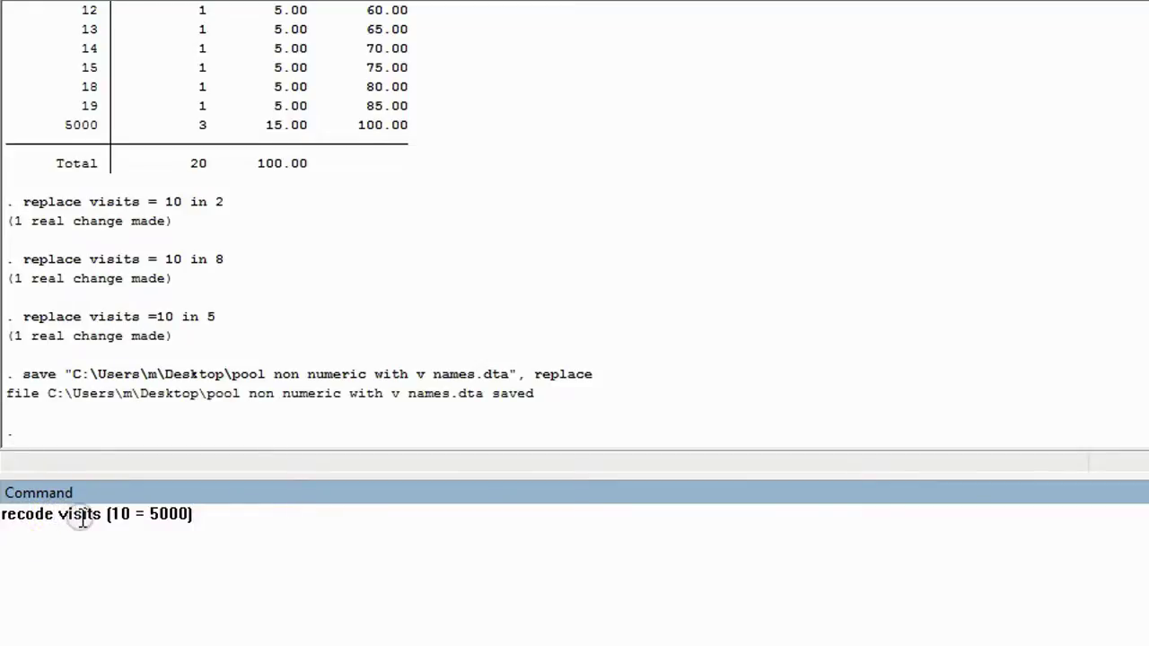
pyautogui.click(208, 513)
pyautogui.press('Return')
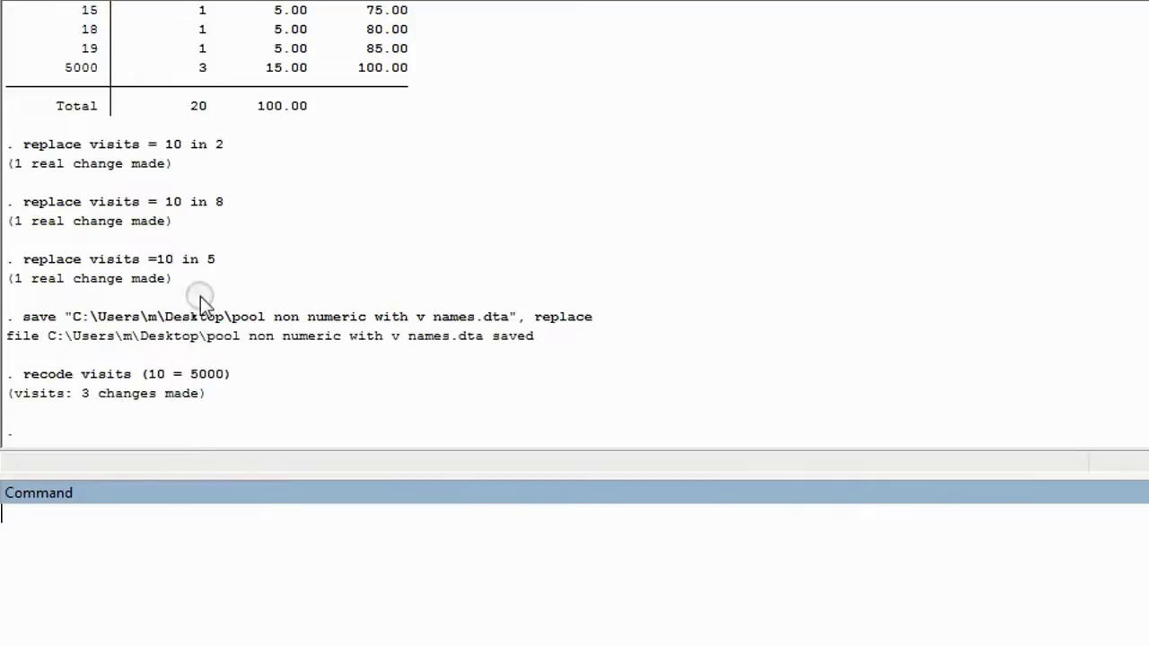
# - Open the Data Editor and check the recoded visits values of observations 2, 5 and 8
pyautogui.click(272, 3)
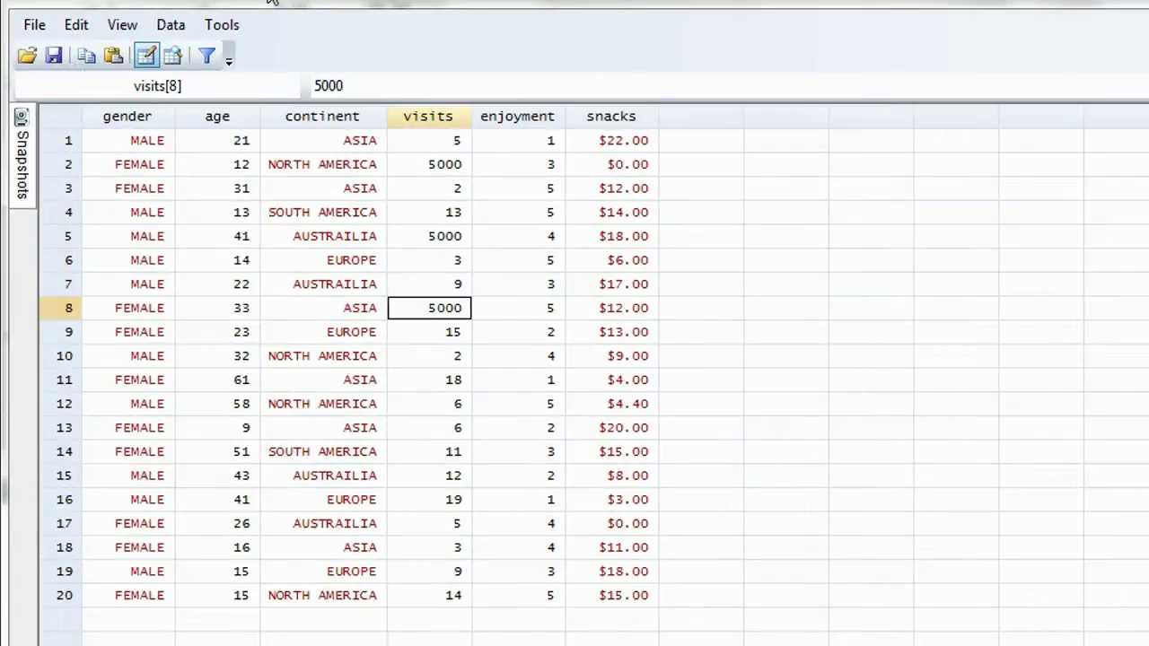
pyautogui.click(449, 166)
pyautogui.click(454, 236)
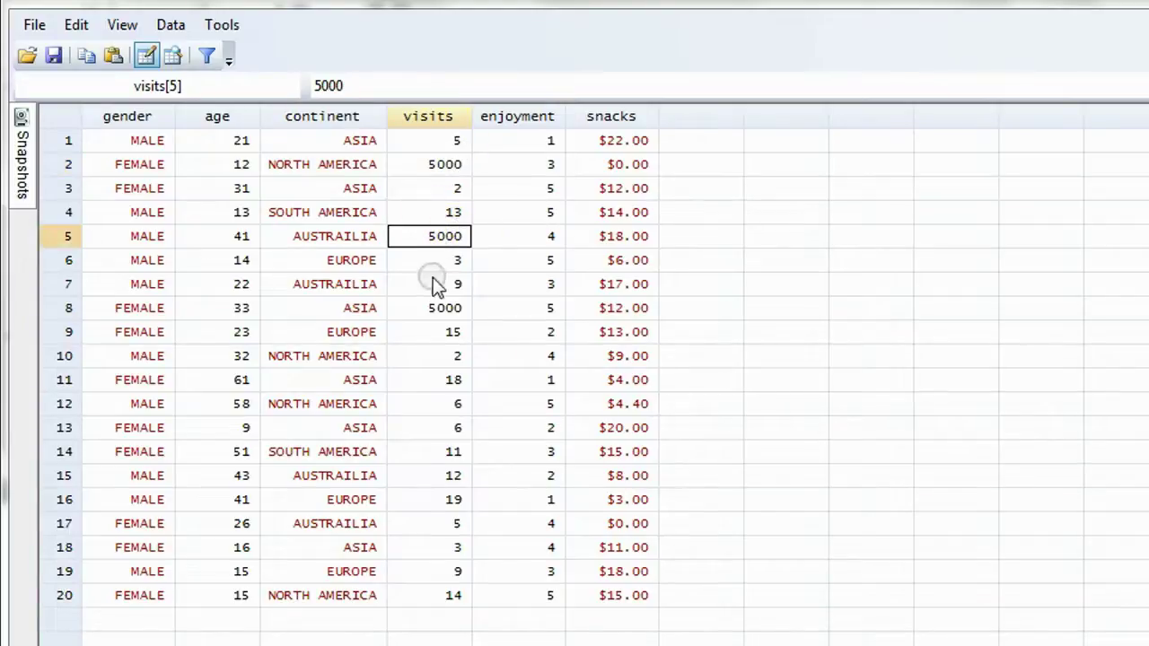
pyautogui.click(432, 308)
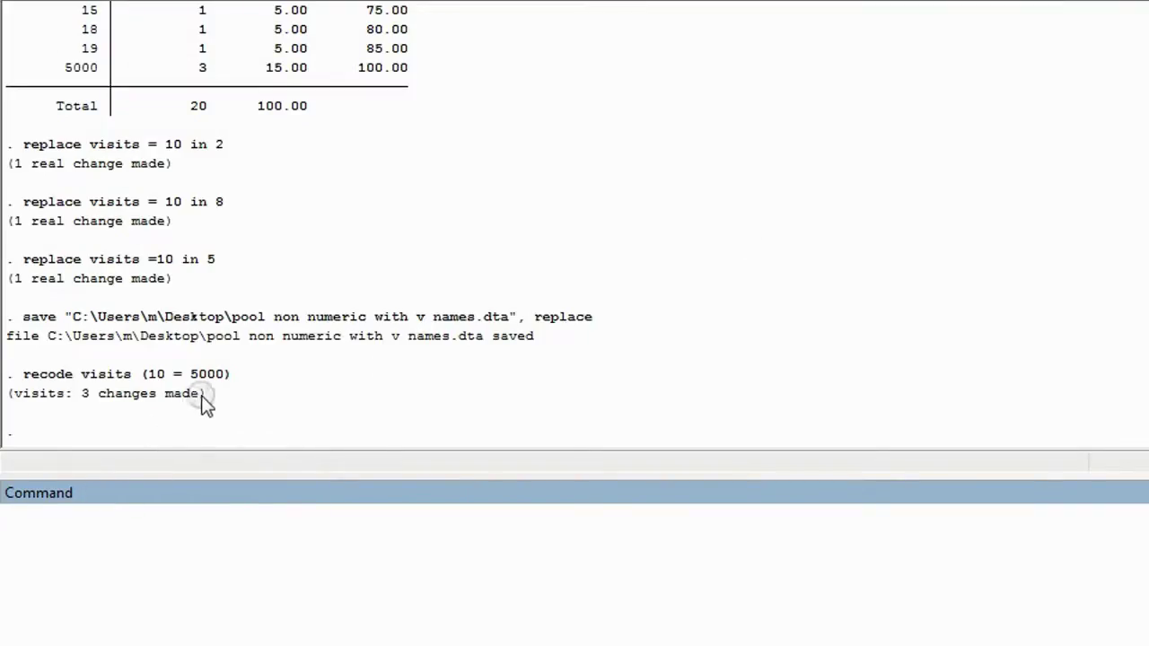
# - Copy the logged recode command into the command line and set the value to recode from to 5000
pyautogui.moveTo(229, 375); pyautogui.dragTo(32, 384)
pyautogui.hotkey('ctrl', 'c')
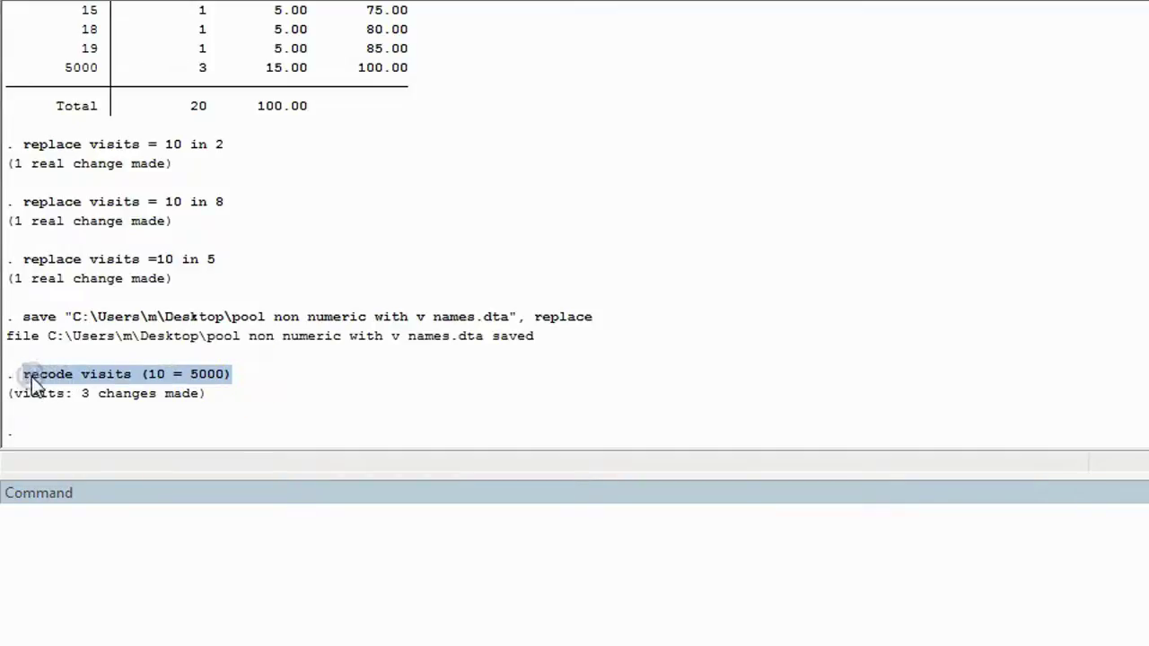
pyautogui.click(44, 530)
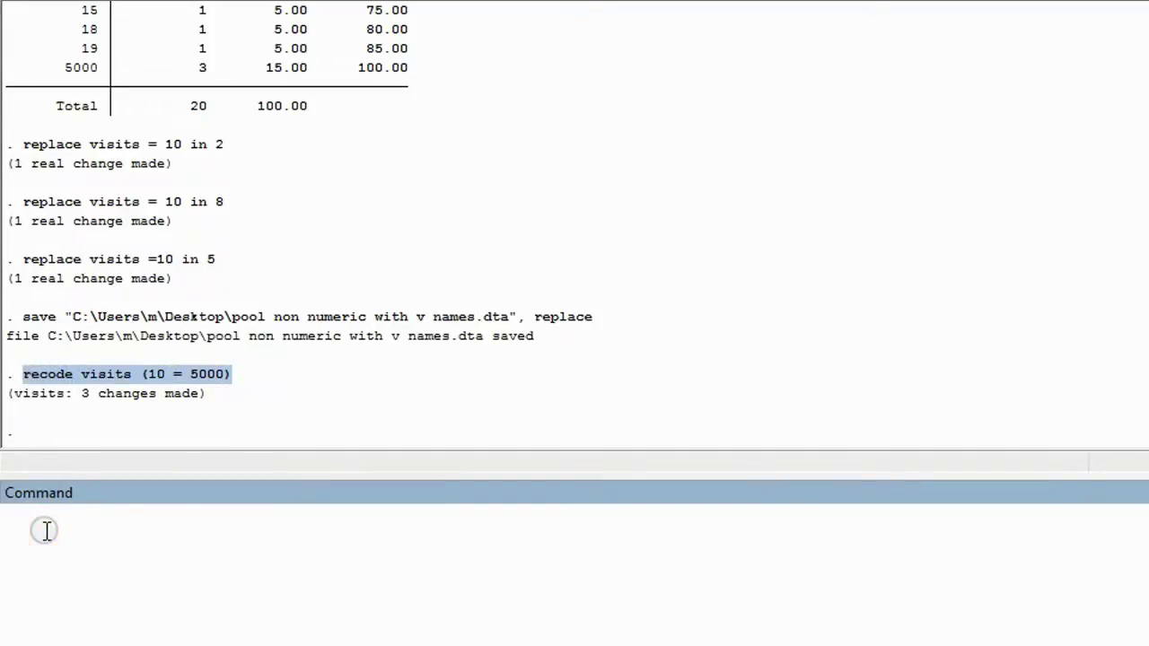
pyautogui.hotkey('ctrl', 'v')
pyautogui.moveTo(132, 513); pyautogui.dragTo(117, 513)
pyautogui.write('15')
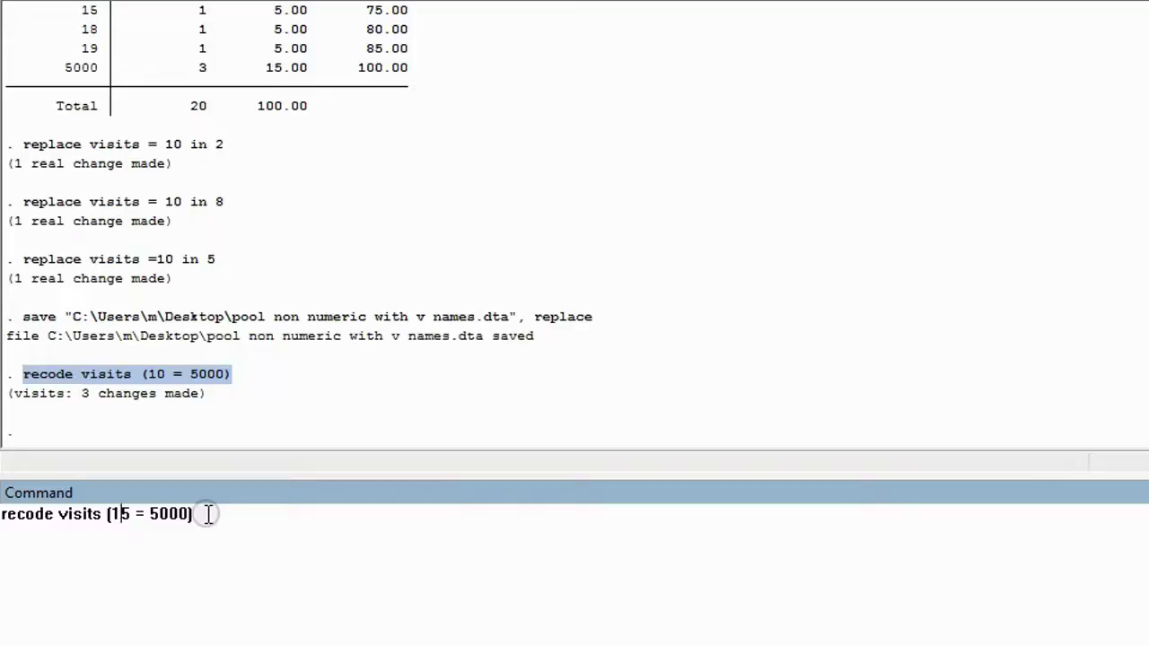
pyautogui.write('0')
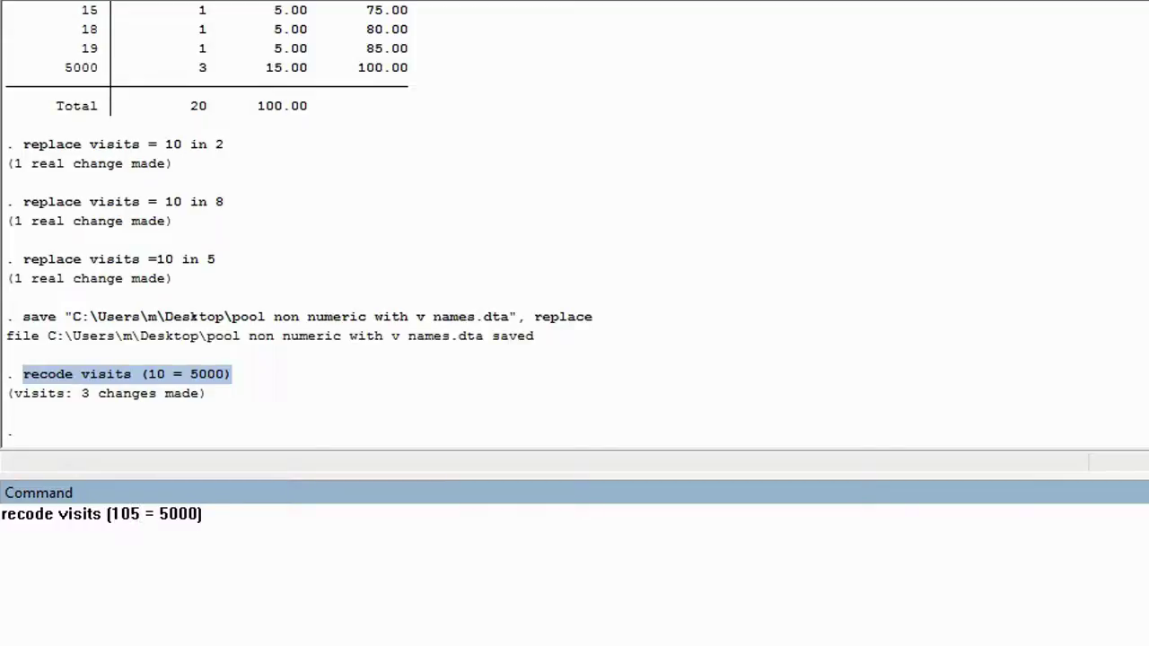
pyautogui.press('BackSpace')
pyautogui.press('BackSpace')
pyautogui.press('BackSpace')
pyautogui.write('5')
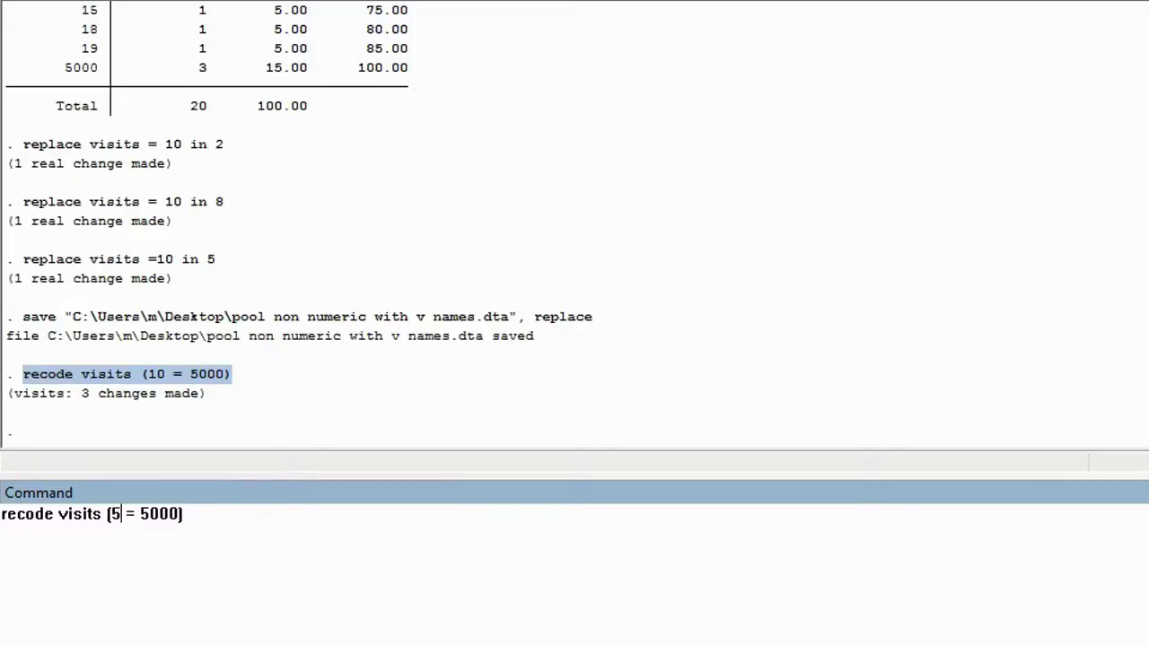
pyautogui.write('000')
# - Set the recode's new value to 10, run recode visits (5000 = 10), and return to the Data Editor
pyautogui.press('Right')
pyautogui.press('Right')
pyautogui.press('Right')
pyautogui.press('Right')
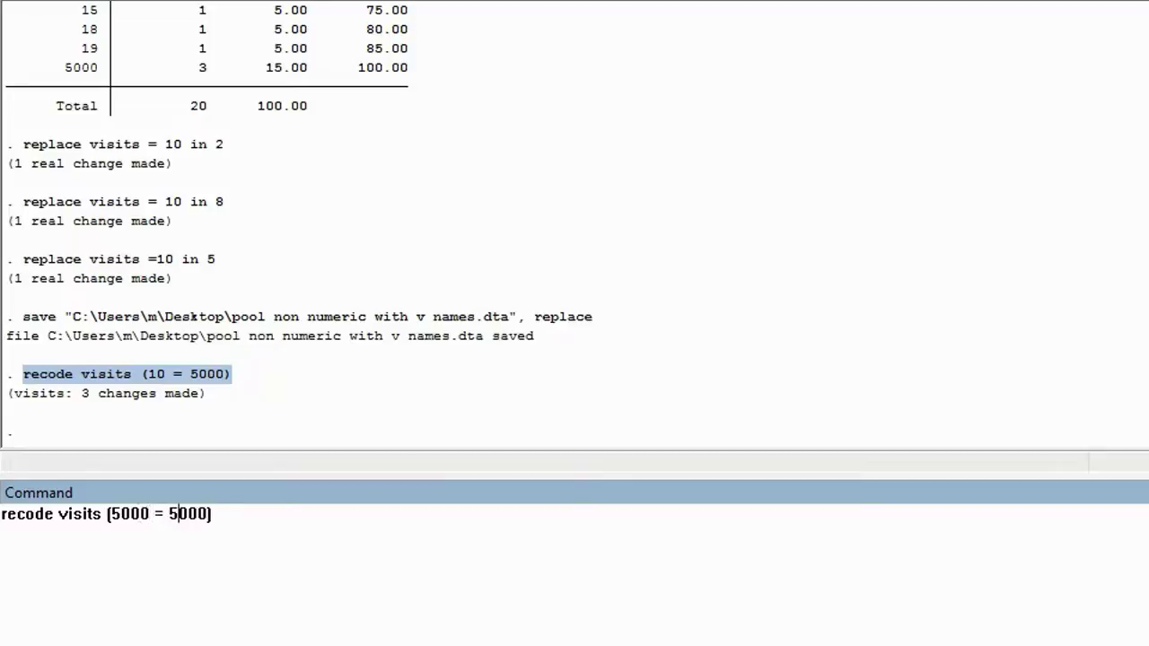
pyautogui.press('Right')
pyautogui.press('Right')
pyautogui.press('Right')
pyautogui.press('Right')
pyautogui.press('BackSpace')
pyautogui.press('BackSpace')
pyautogui.press('BackSpace')
pyautogui.press('BackSpace')
pyautogui.press('BackSpace')
pyautogui.write('10')
pyautogui.press('Return')
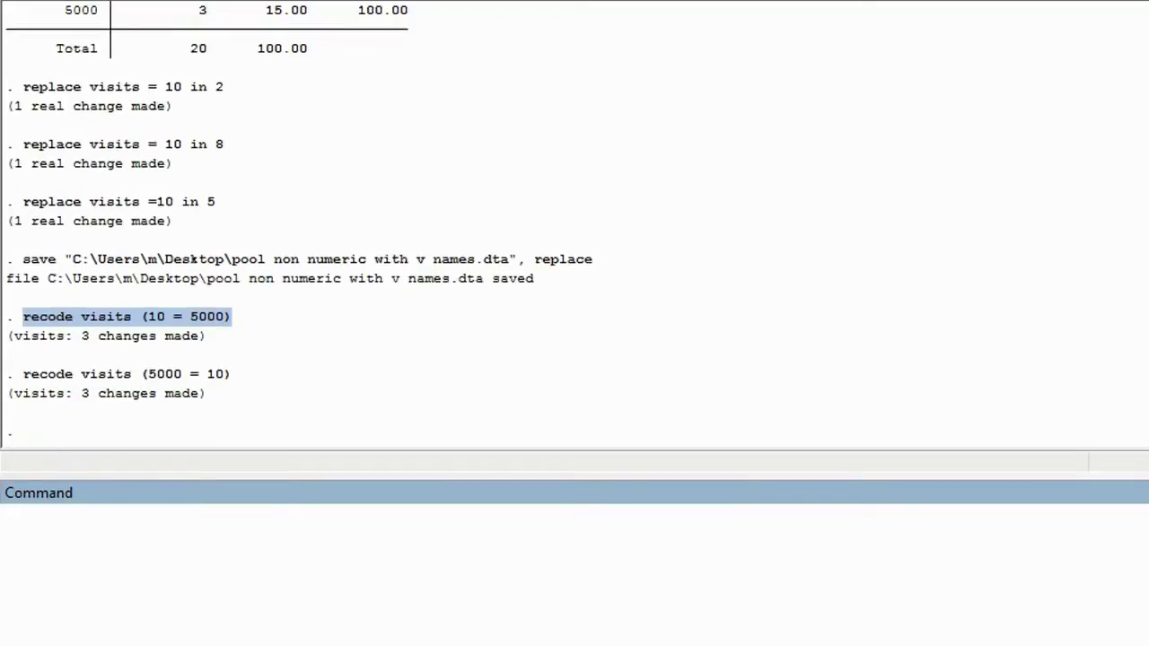
pyautogui.click(257, 2)
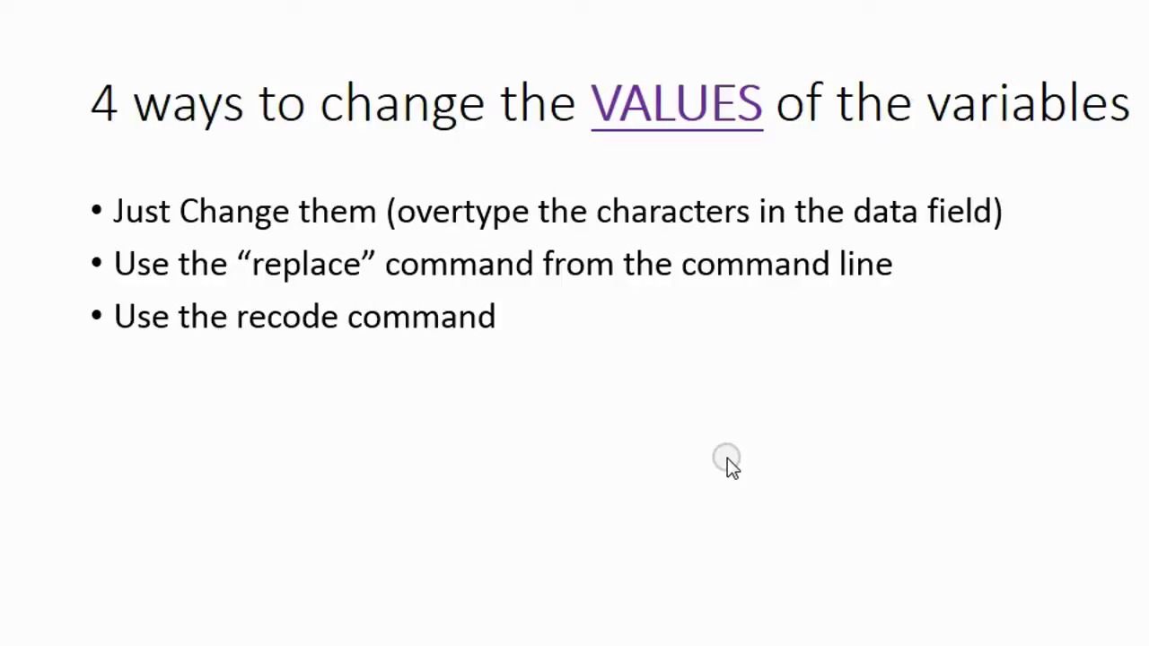
pyautogui.click(728, 460)
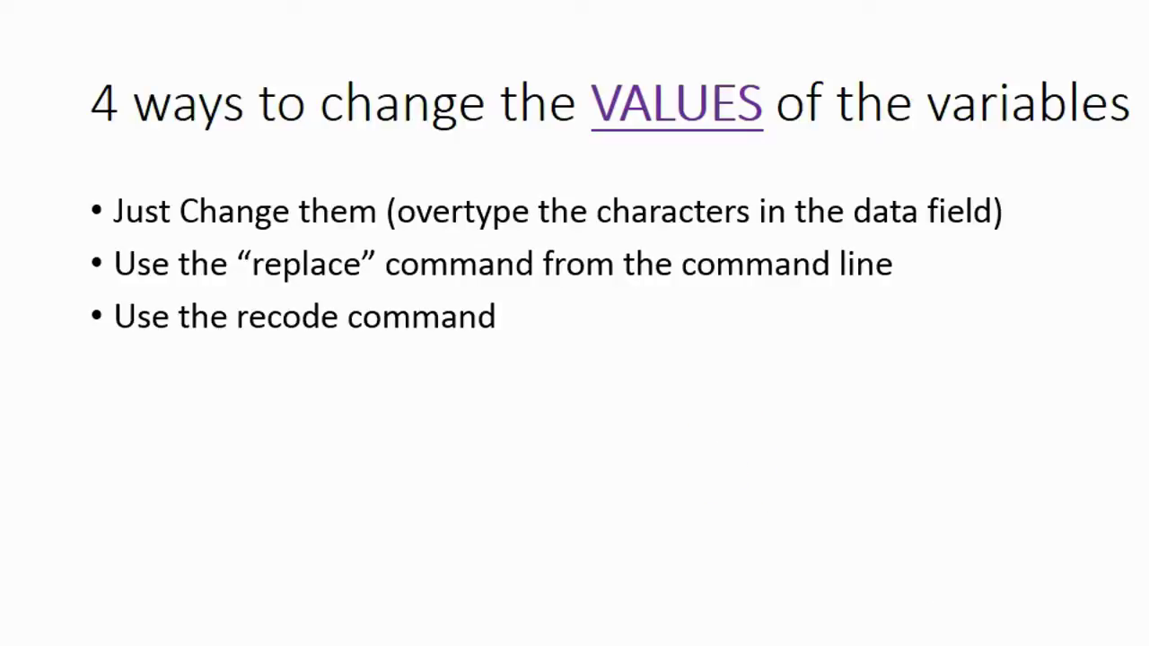
pyautogui.press('Right')
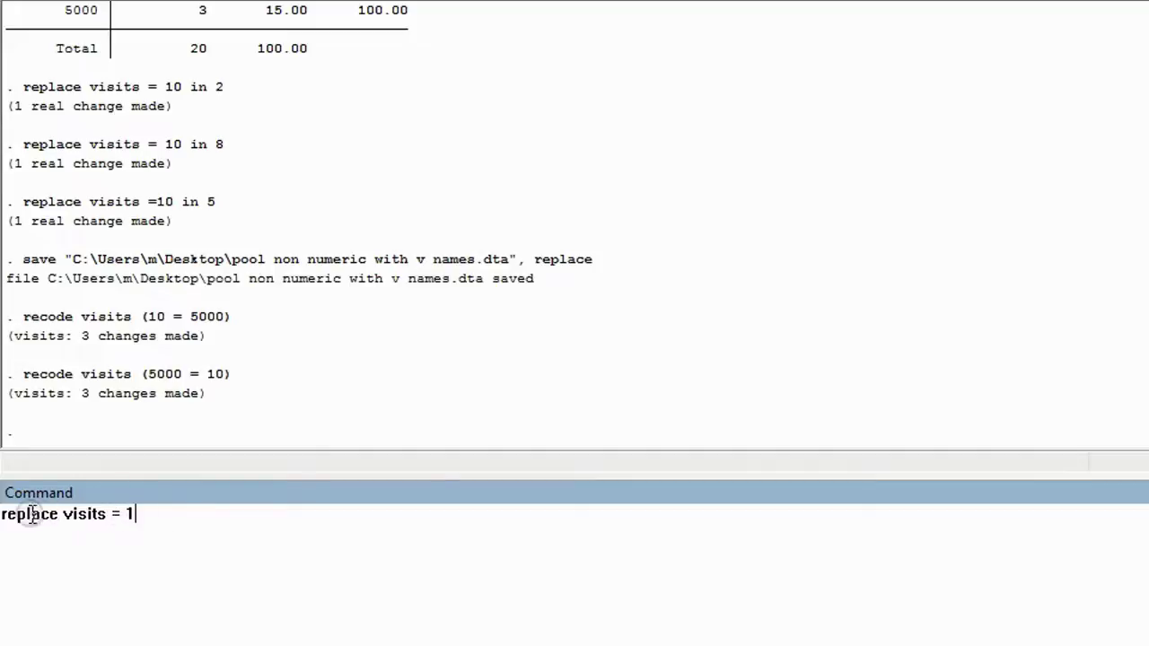
# - Write the command replace visits = 5000 if visits == 10 on the command line
pyautogui.moveTo(132, 513)
pyautogui.mouseDown()
pyautogui.moveTo(68, 521)
pyautogui.moveTo(114, 520)
pyautogui.mouseUp()
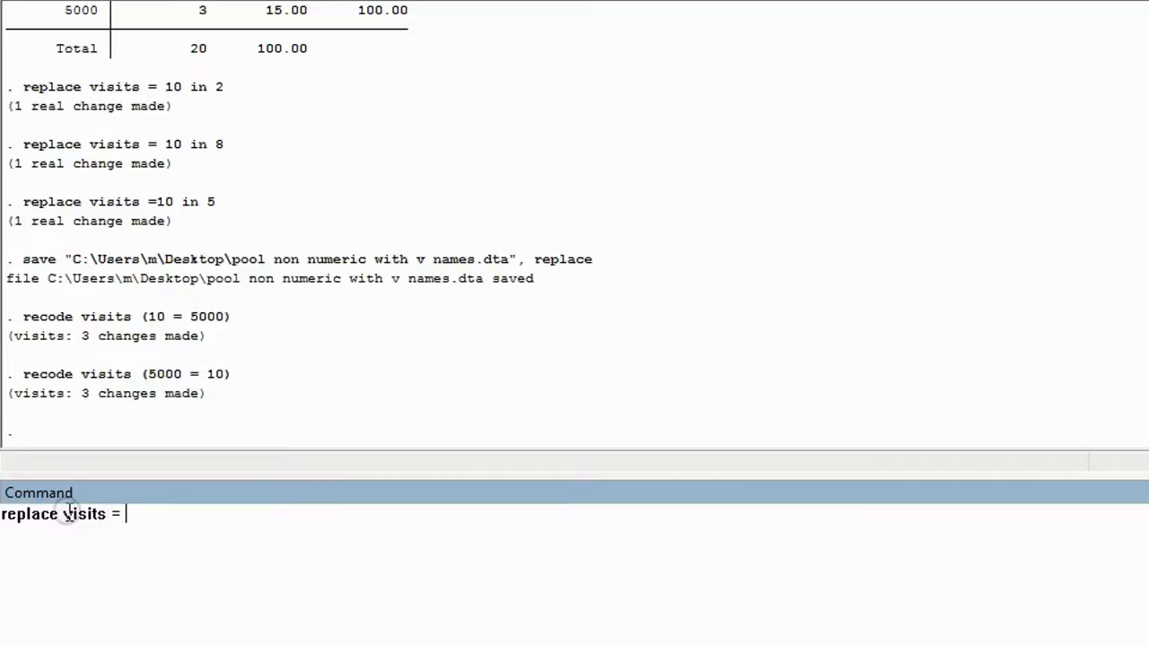
pyautogui.write('5000')
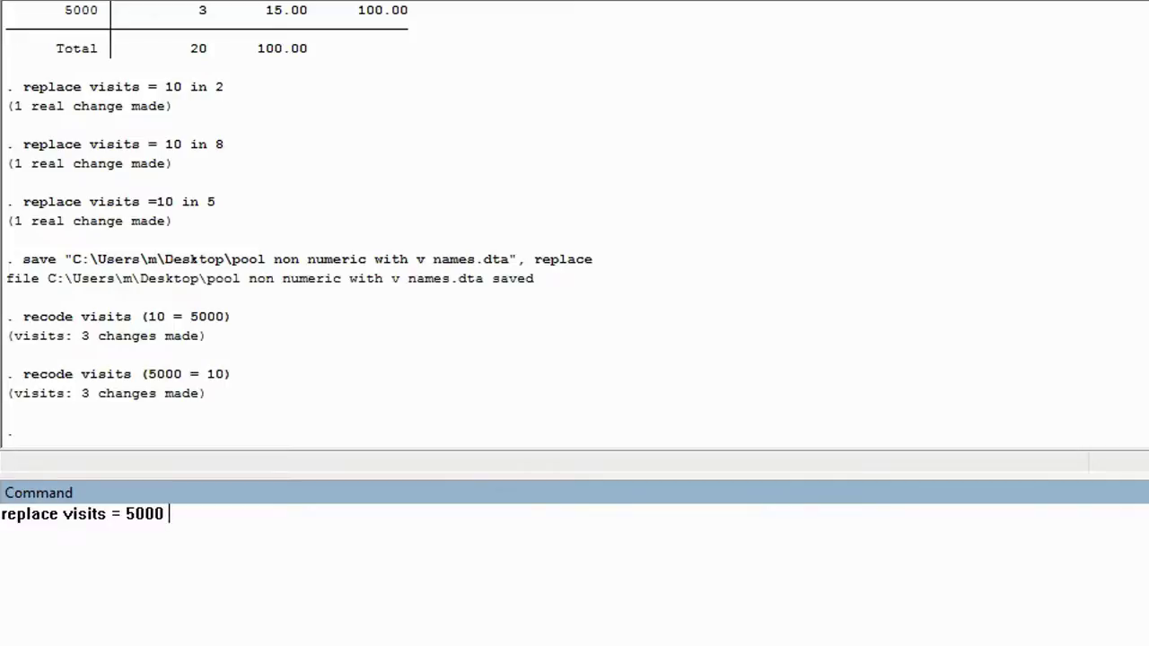
pyautogui.write(' if visits == 10')
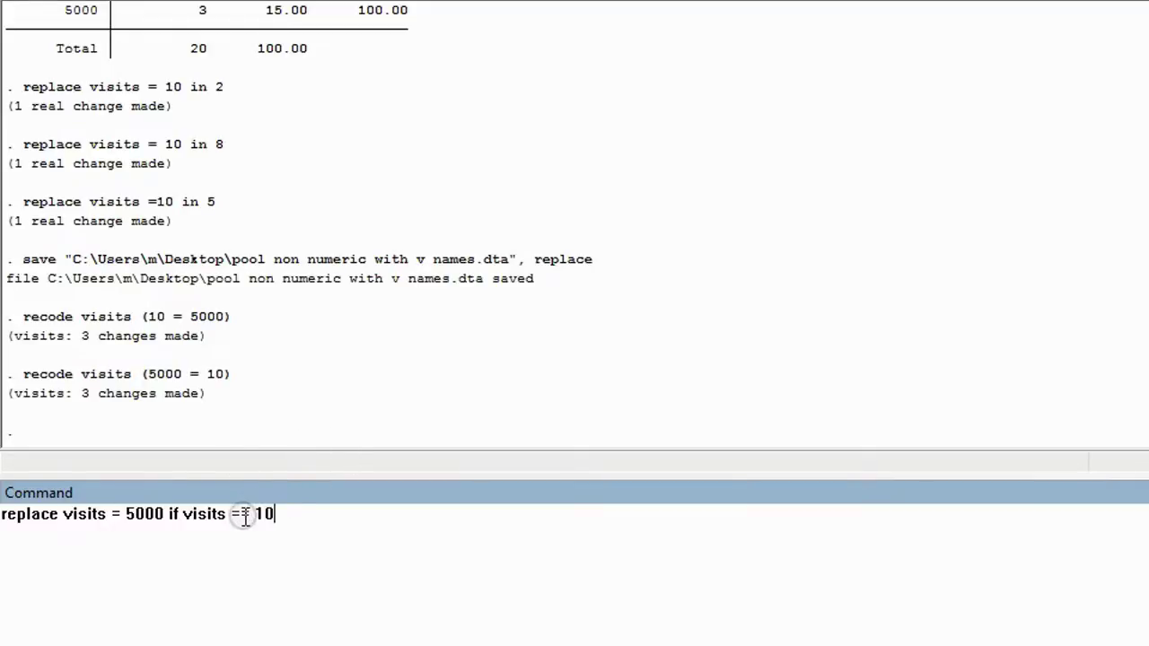
# - Examine the parts of the conditional replace command: the variable, the assigned value, and the double equals sign in its logical test
pyautogui.click(120, 514)
pyautogui.click(292, 518)
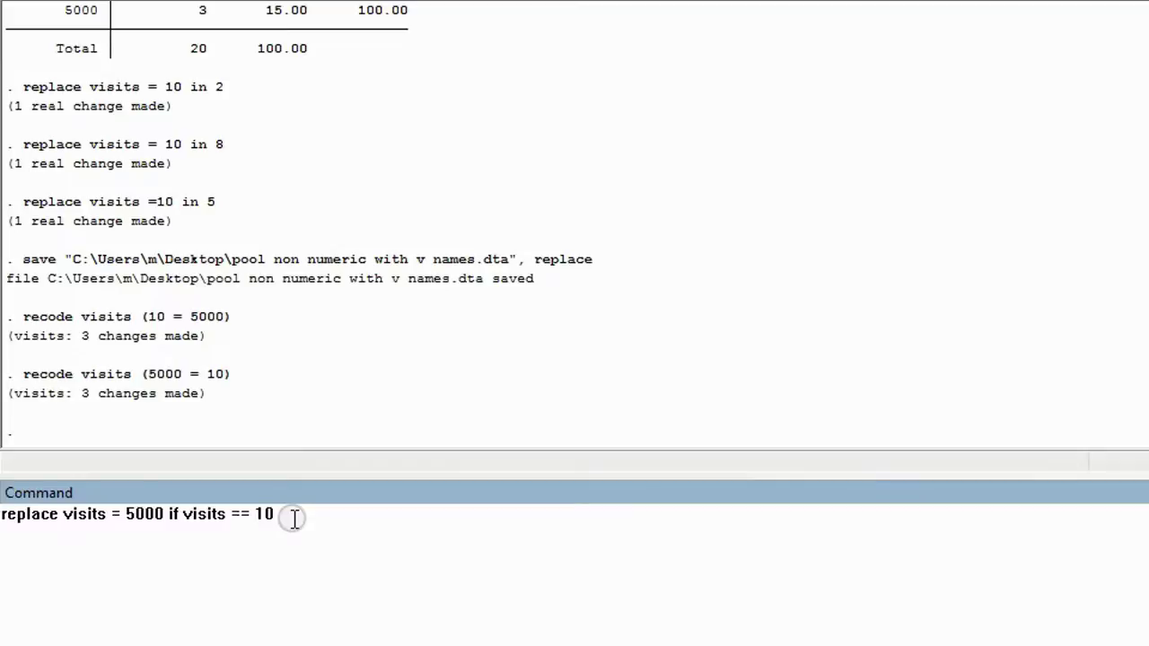
pyautogui.click(41, 517)
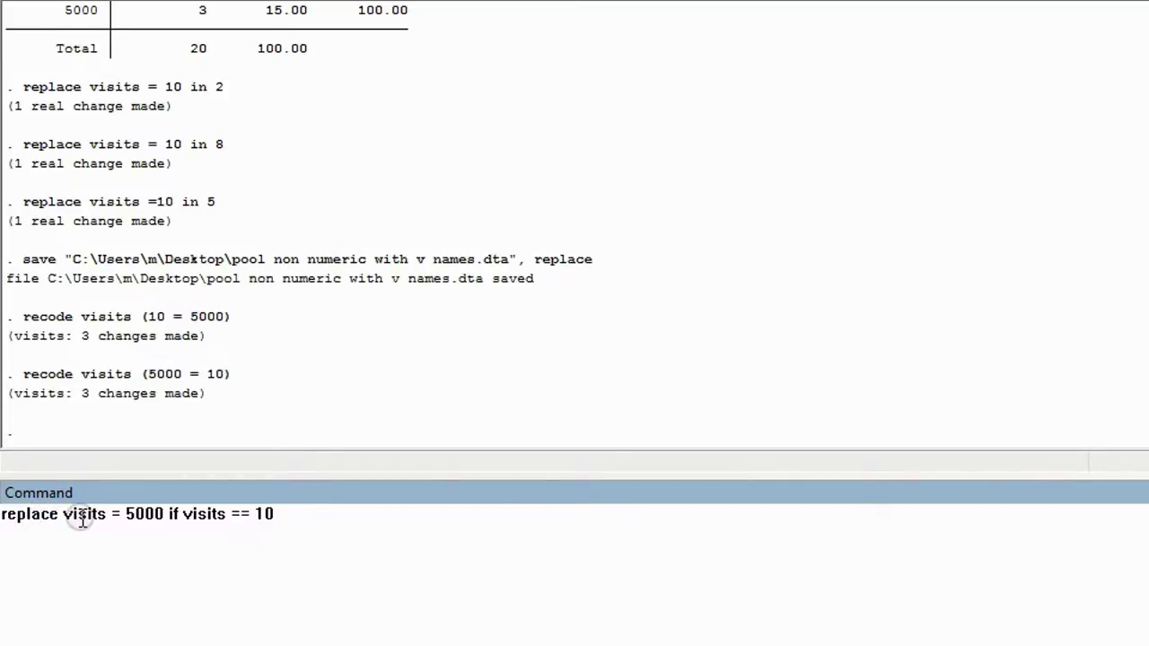
pyautogui.click(79, 516)
pyautogui.click(254, 514)
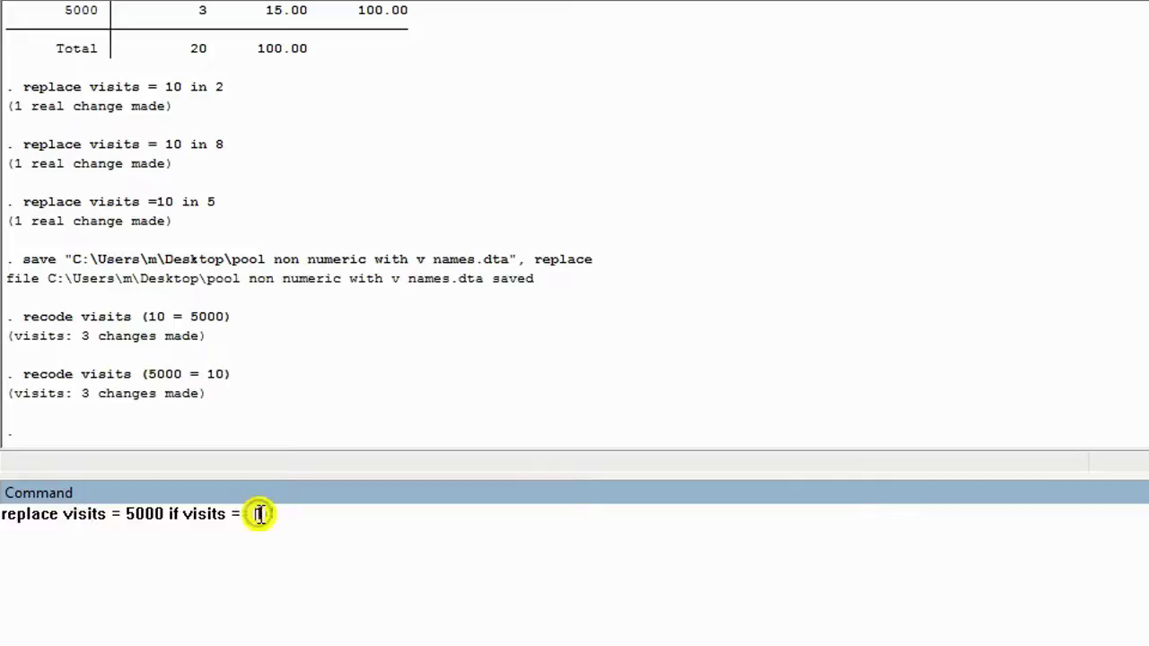
pyautogui.click(97, 514)
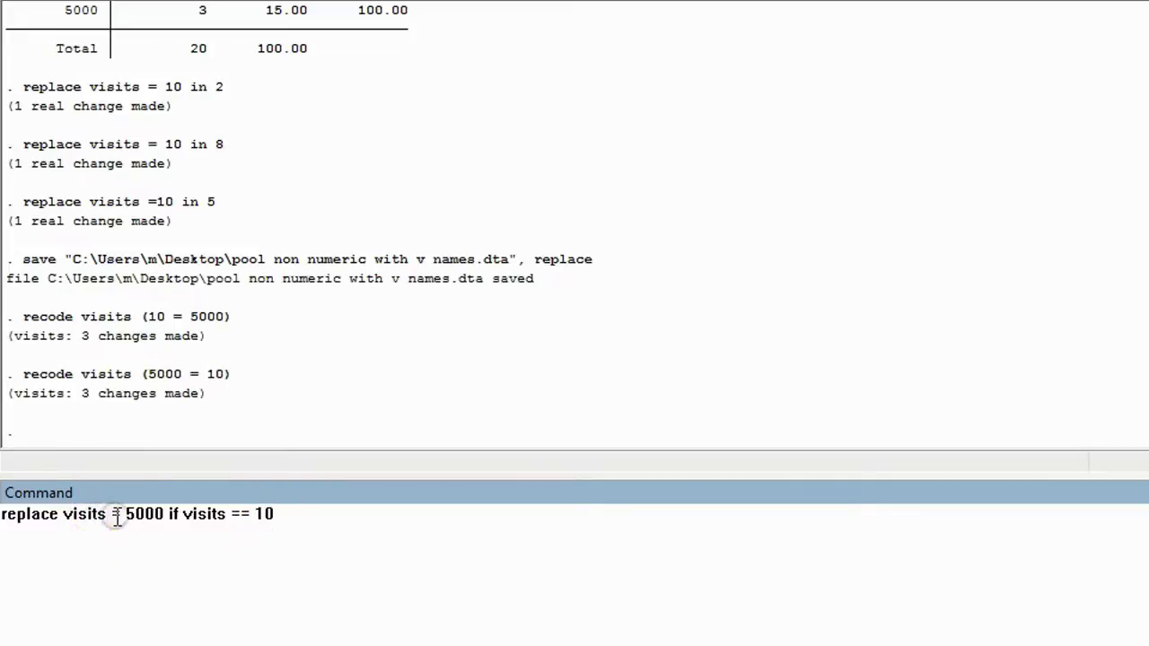
pyautogui.click(135, 515)
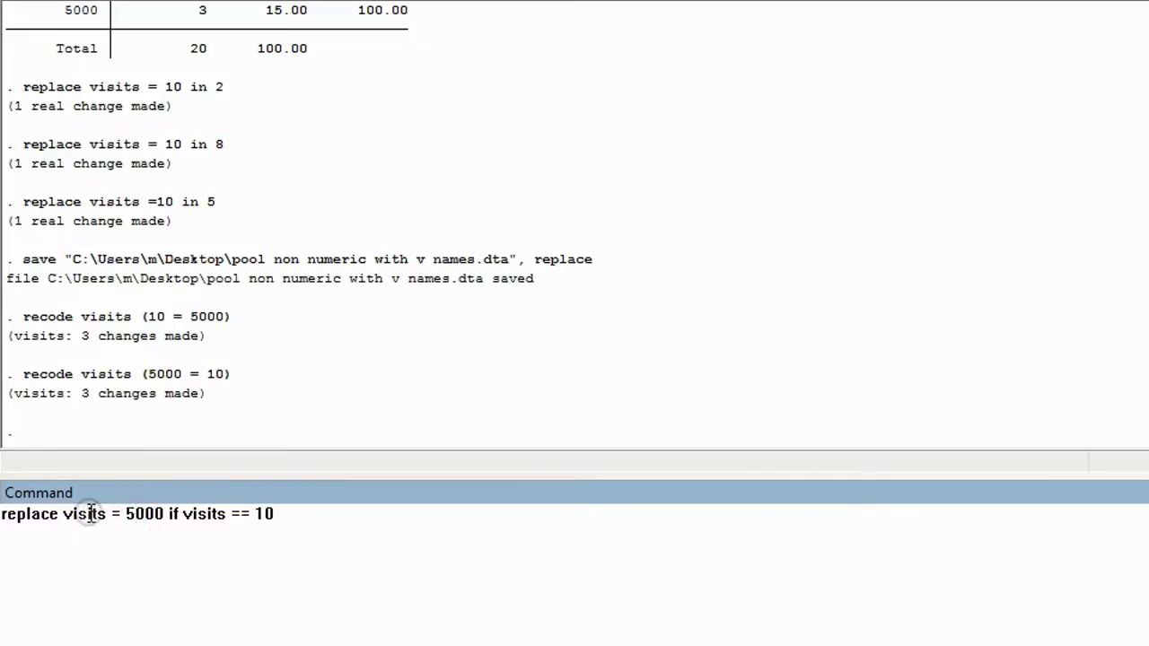
pyautogui.click(90, 515)
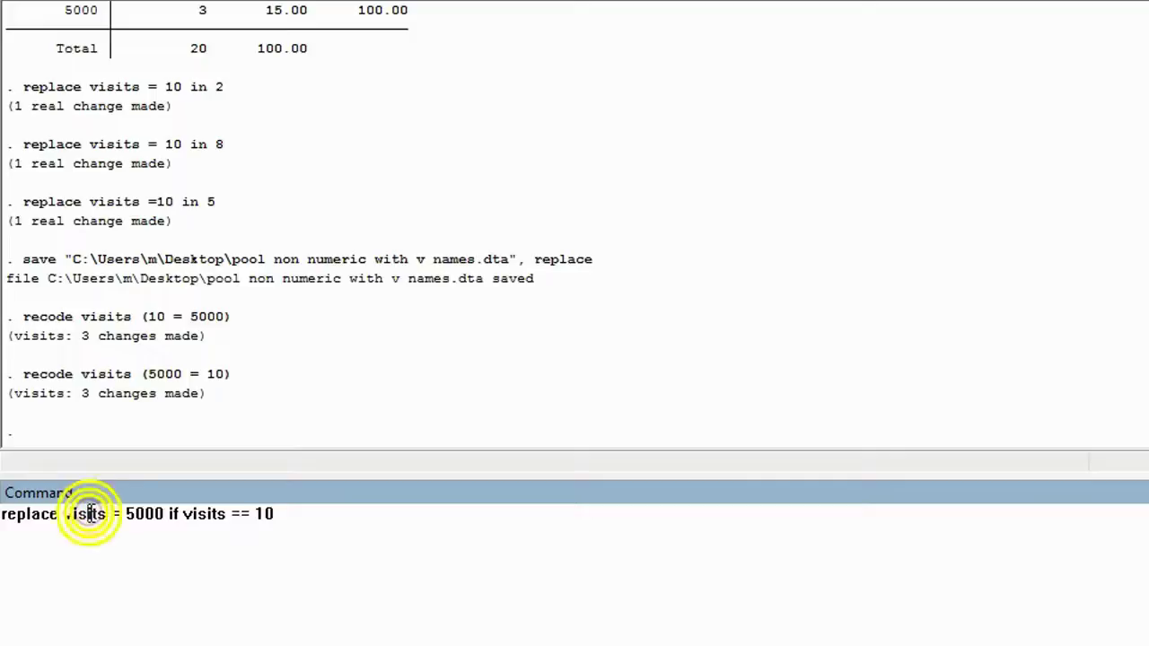
pyautogui.click(147, 515)
pyautogui.click(153, 513)
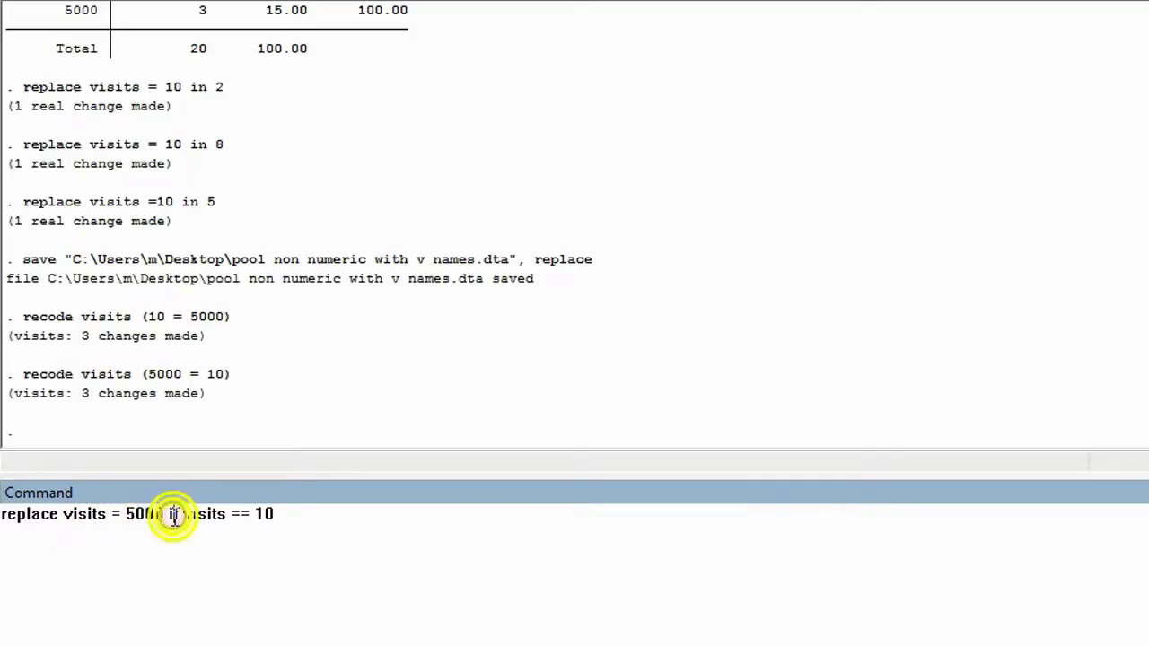
pyautogui.click(266, 514)
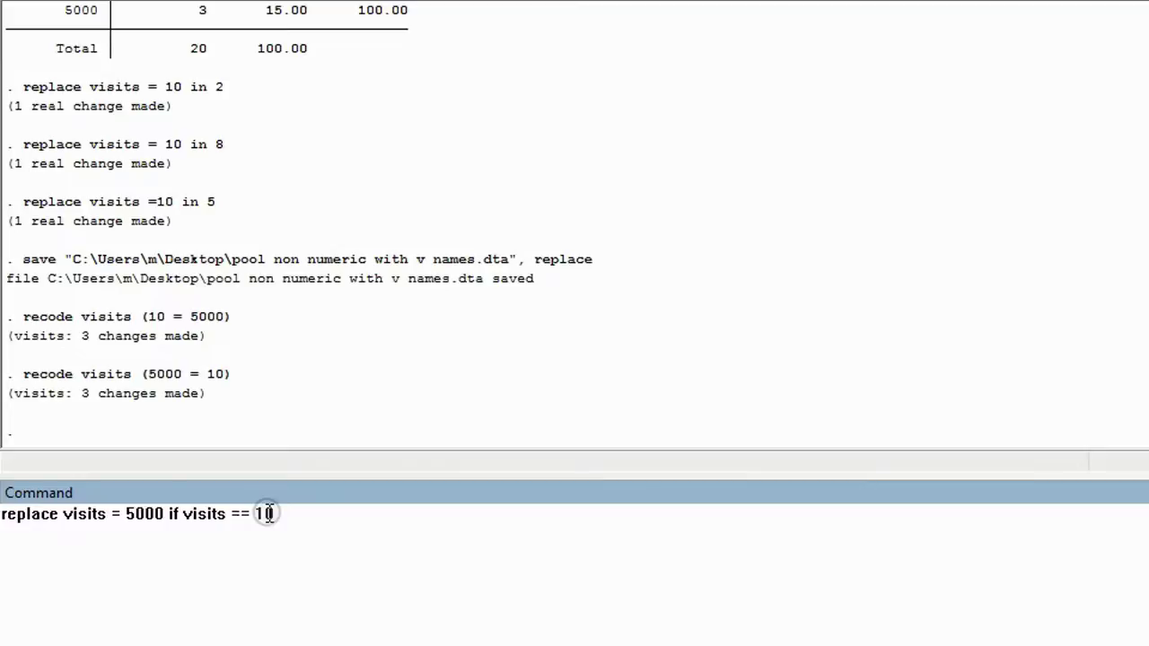
# - Run the conditional replace command and check the visits values of observations 2 and 5 in the Data Editor
pyautogui.press('Return')
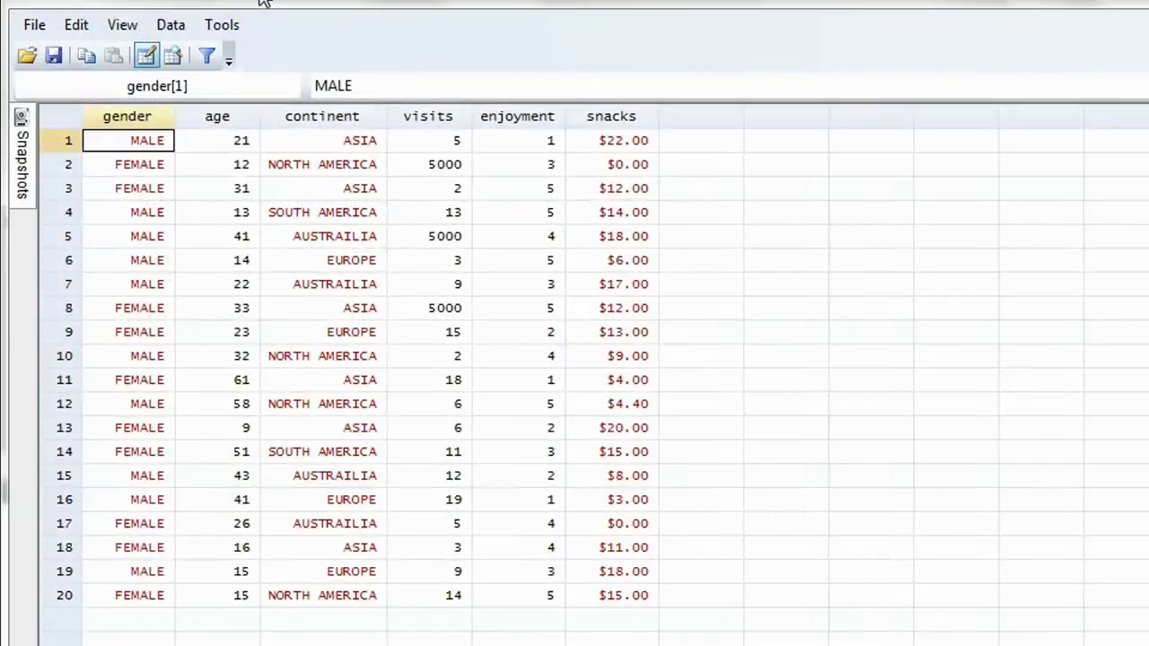
pyautogui.click(455, 165)
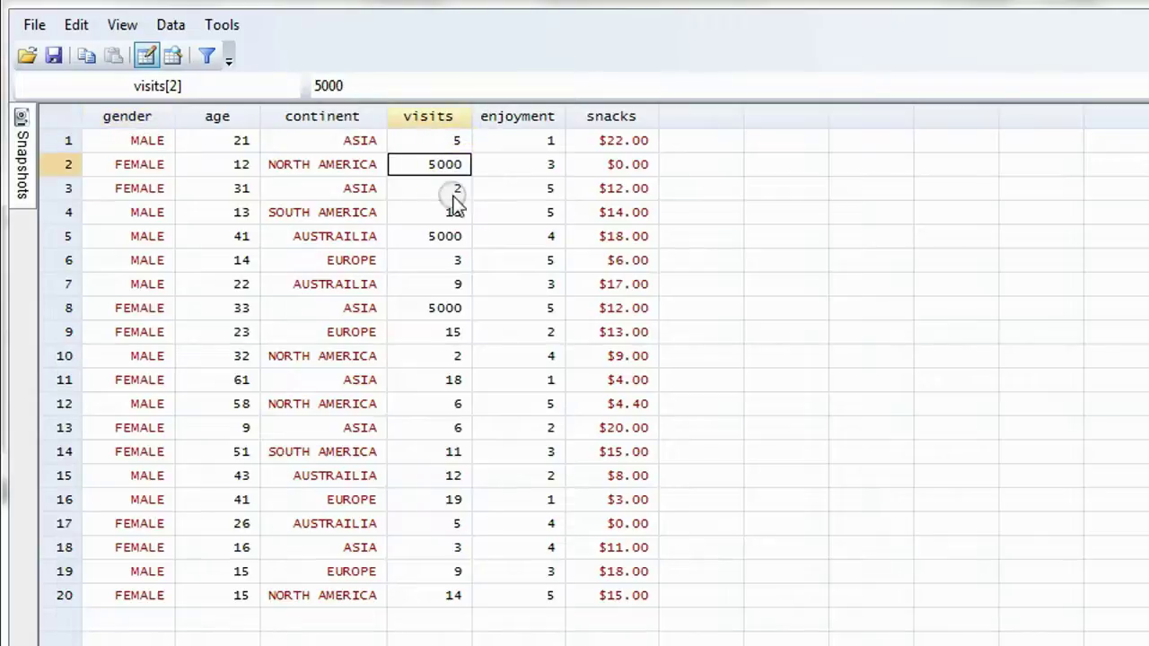
pyautogui.click(449, 237)
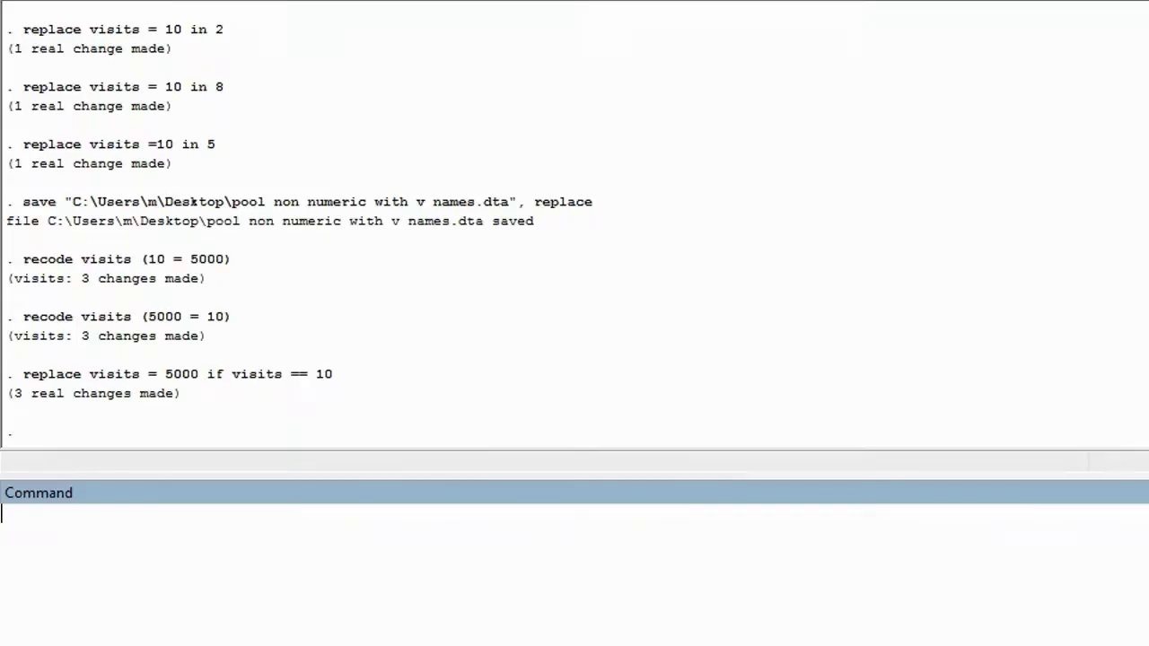
# - Copy the logged command replace visits = 5000 if visits == 10 back into the command line
pyautogui.click(347, 481)
pyautogui.moveTo(333, 375); pyautogui.dragTo(18, 383)
pyautogui.hotkey('ctrl', 'c')
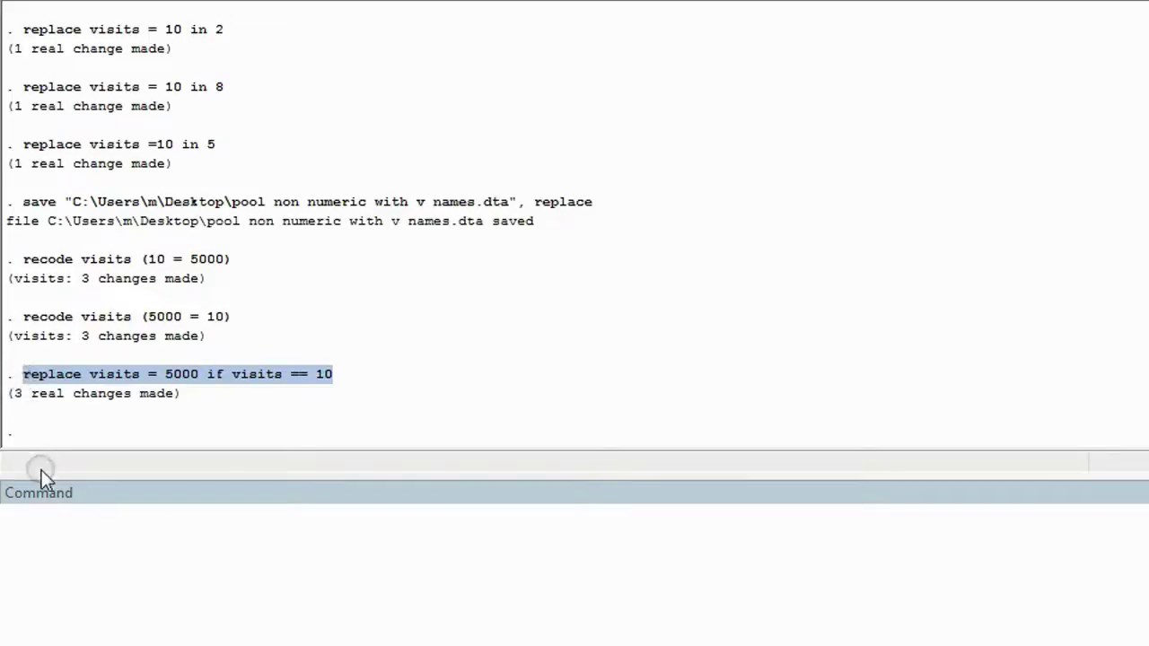
pyautogui.click(36, 515)
pyautogui.hotkey('ctrl', 'v')
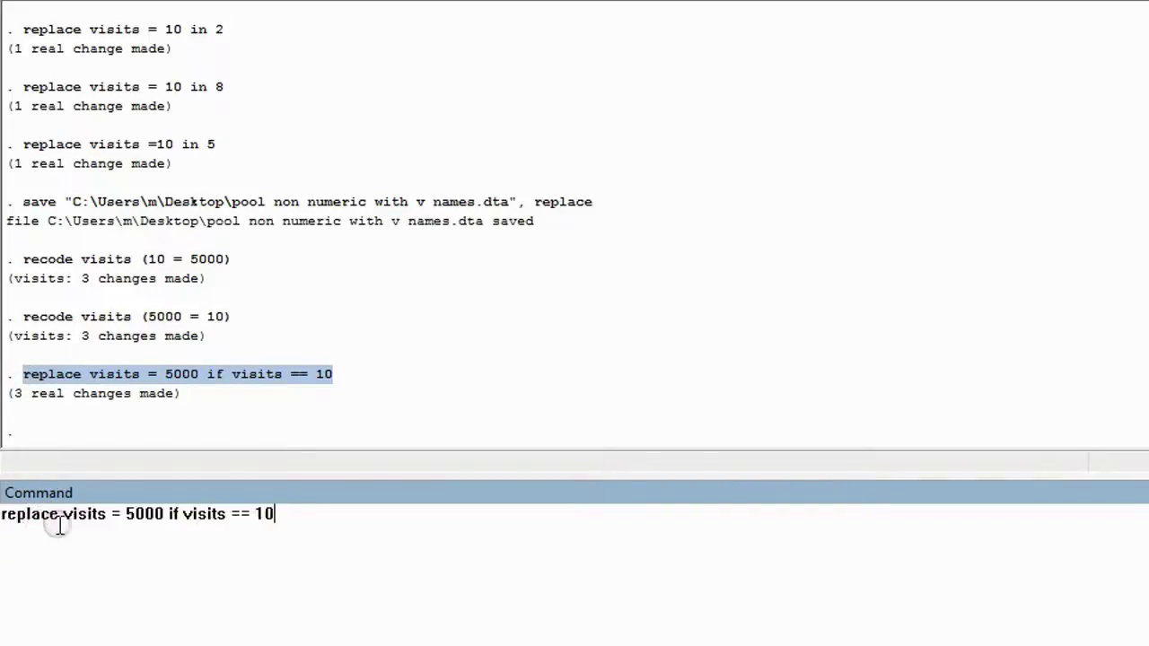
# - Set the assigned value to 10 and the tested value to 5000, and run replace visits = 10 if visits == 5000
pyautogui.doubleClick(160, 513)
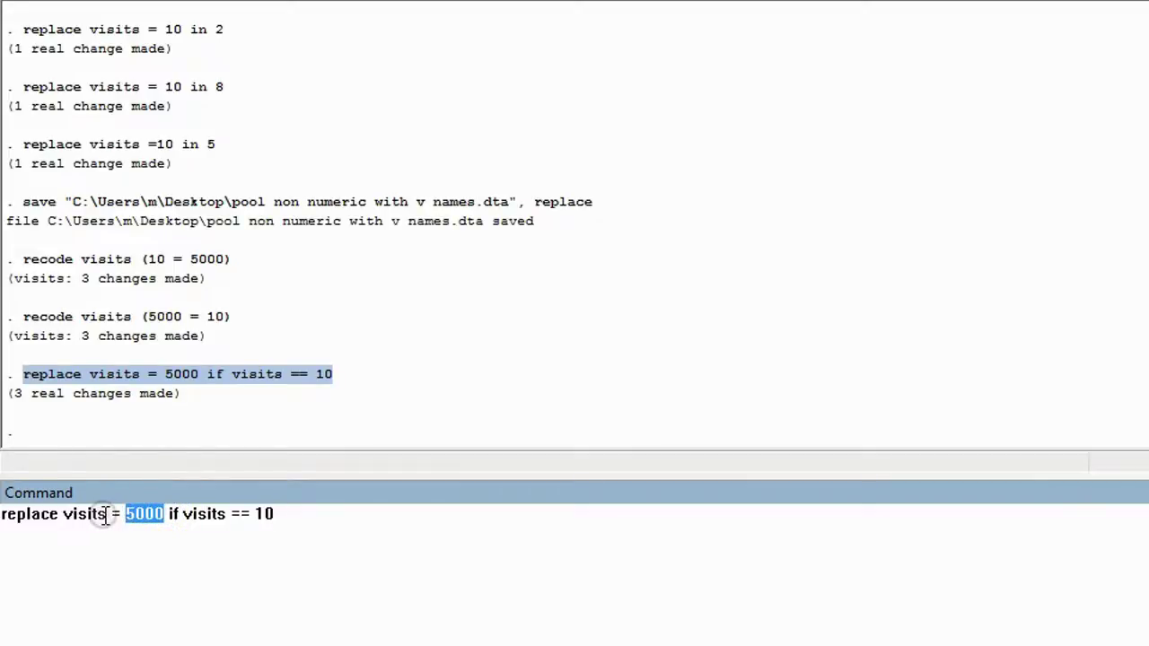
pyautogui.write('10')
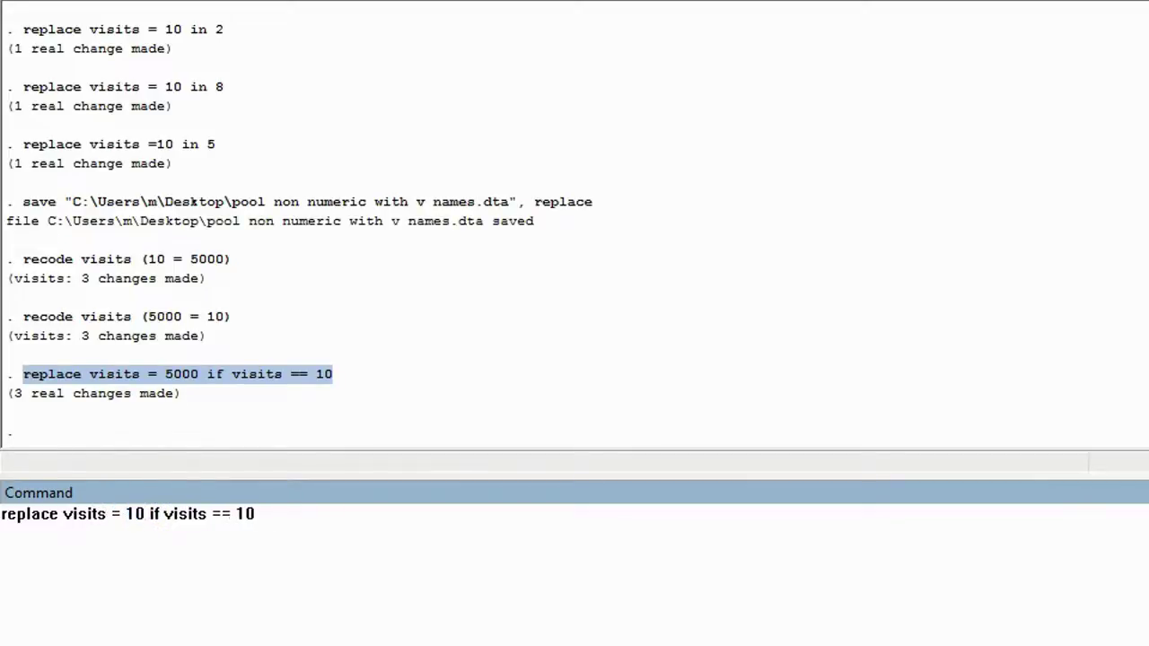
pyautogui.doubleClick(240, 515)
pyautogui.write('5000')
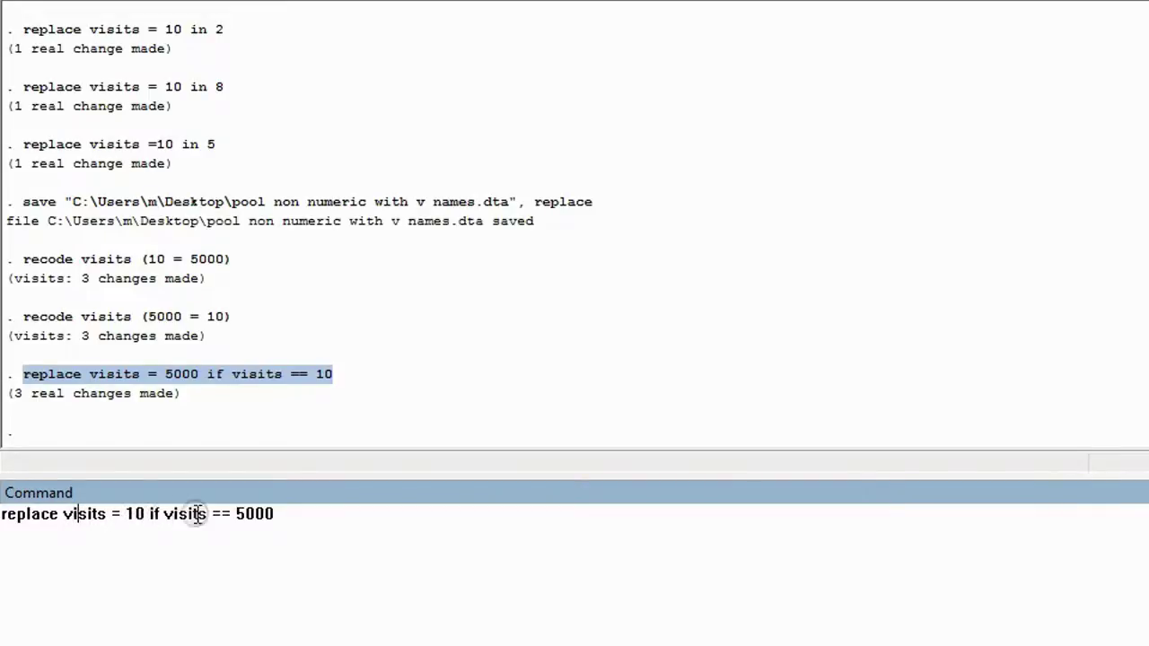
pyautogui.click(286, 518)
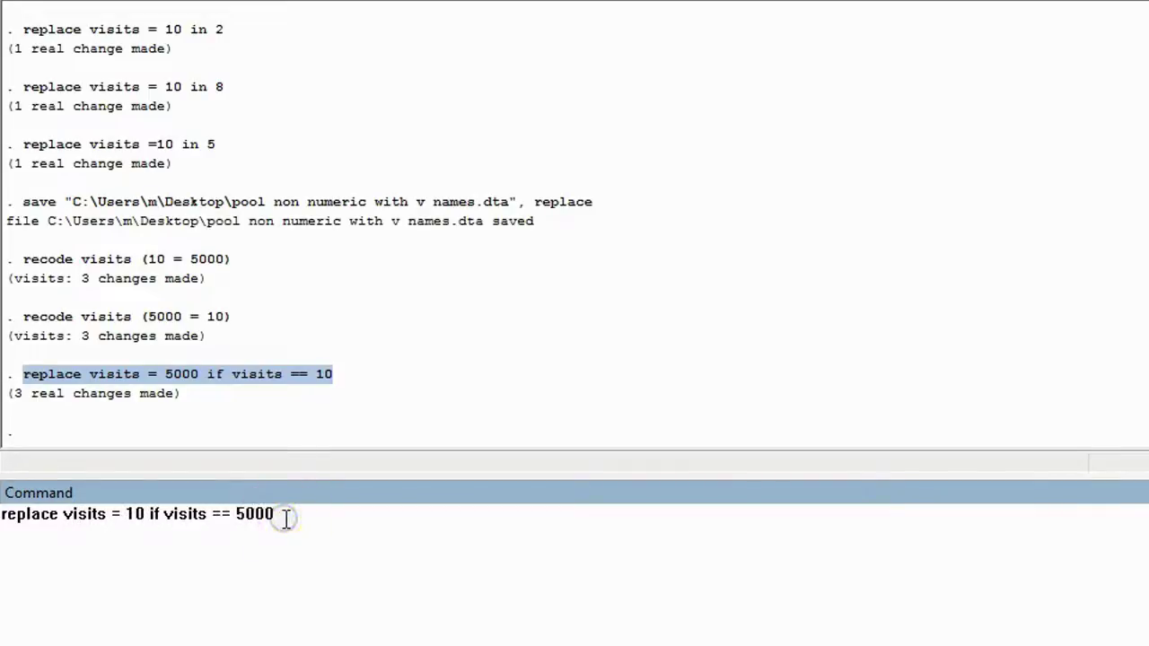
pyautogui.press('Return')
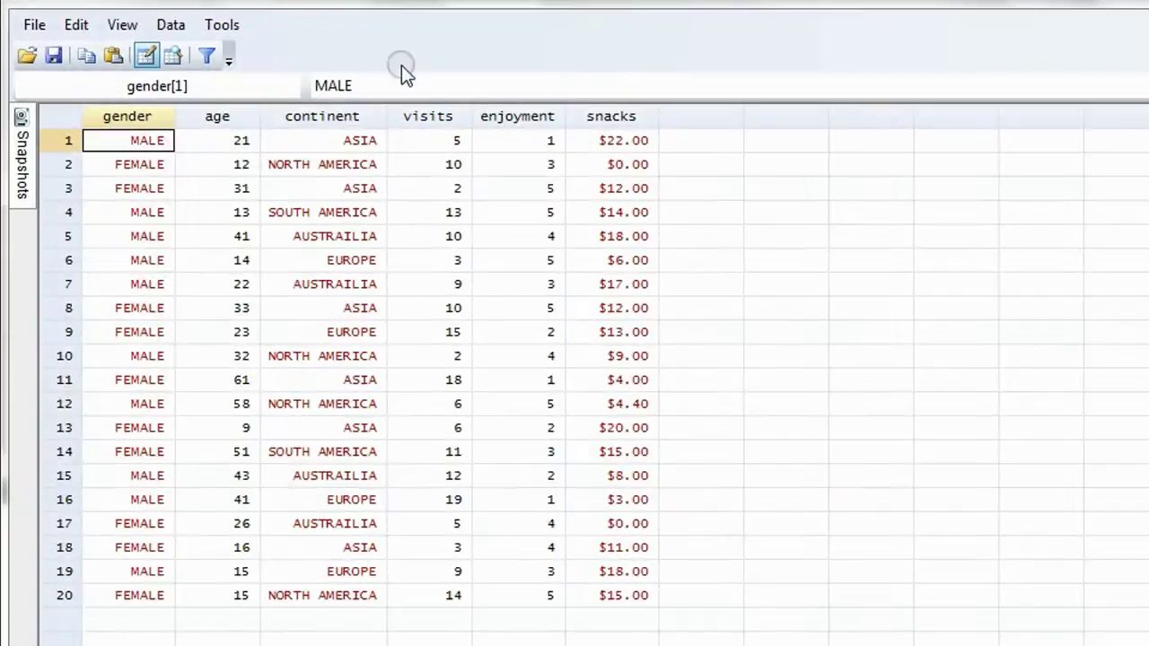
# - Check the visits values of observations 2, 5 and 8 in the Data Editor and close it
pyautogui.click(453, 168)
pyautogui.click(454, 234)
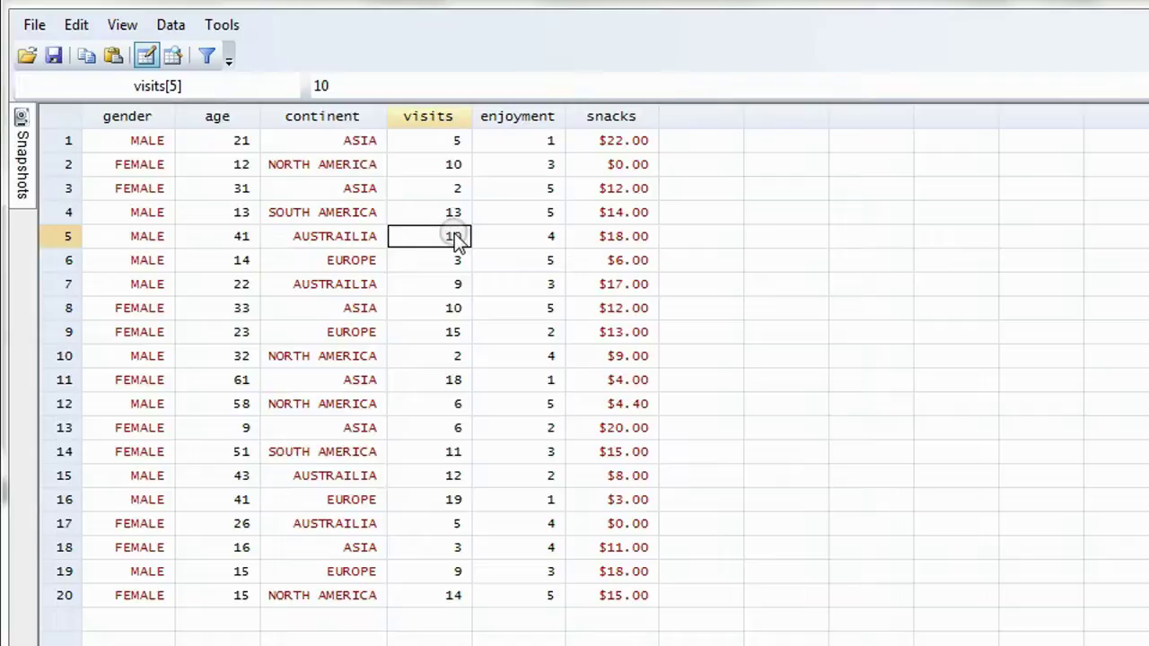
pyautogui.click(455, 309)
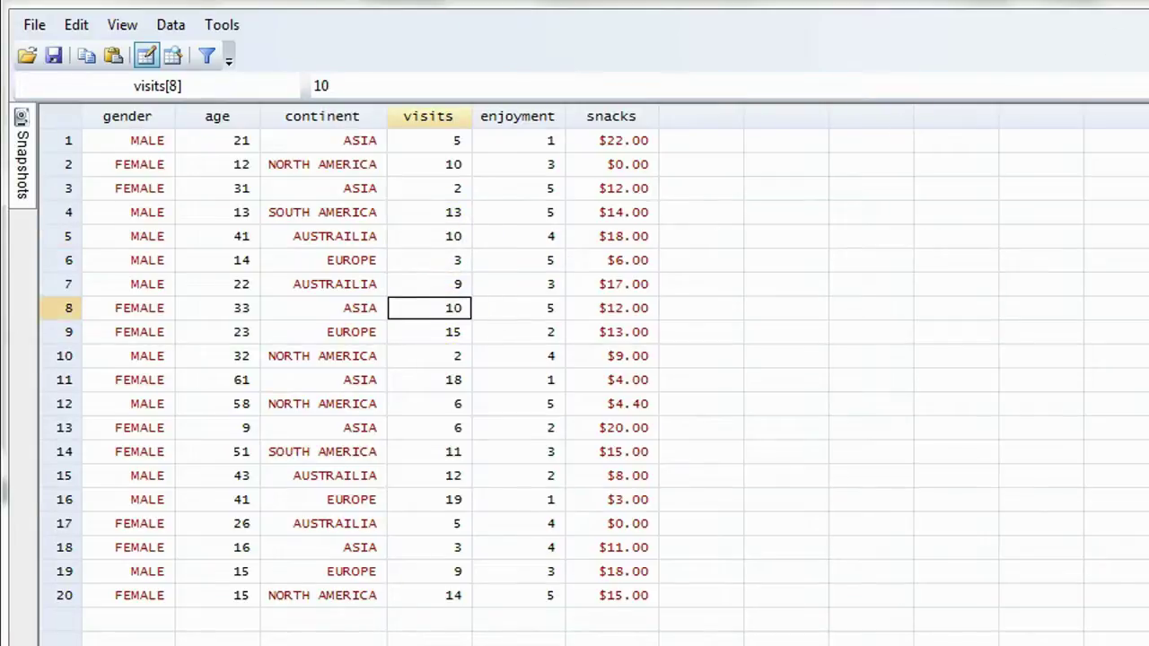
pyautogui.click(1140, 4)
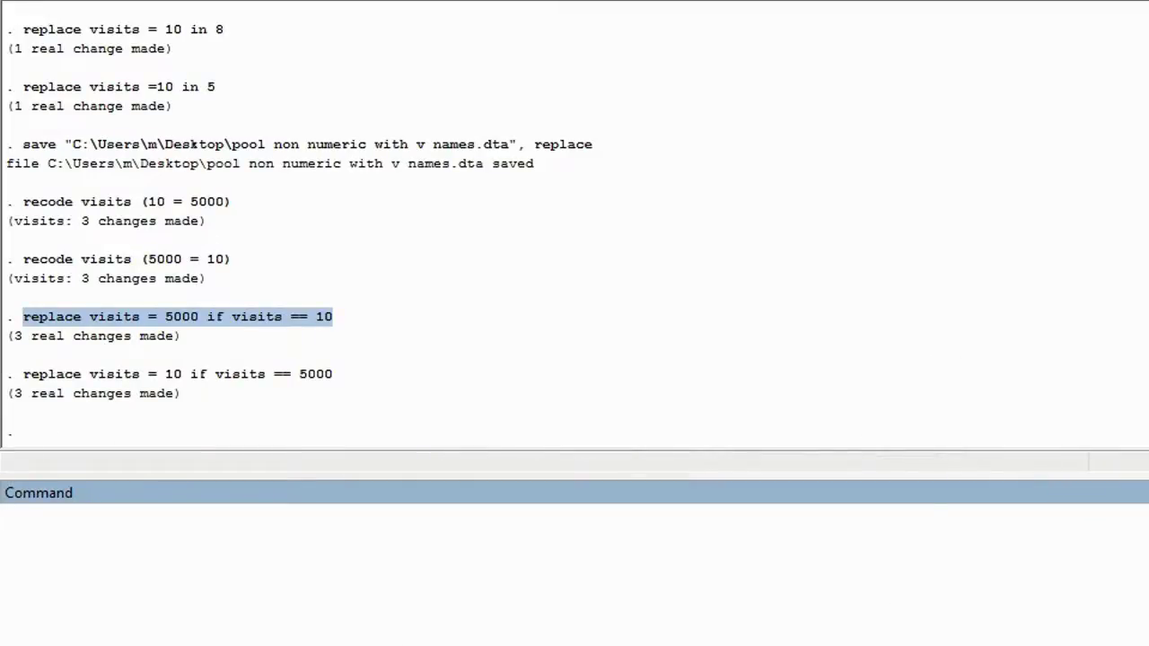
# - Switch to the slide presentation and advance from the four-methods summary to the "Please note" slide
pyautogui.moveTo(848, 645)
pyautogui.hotkey('alt', 'Tab')
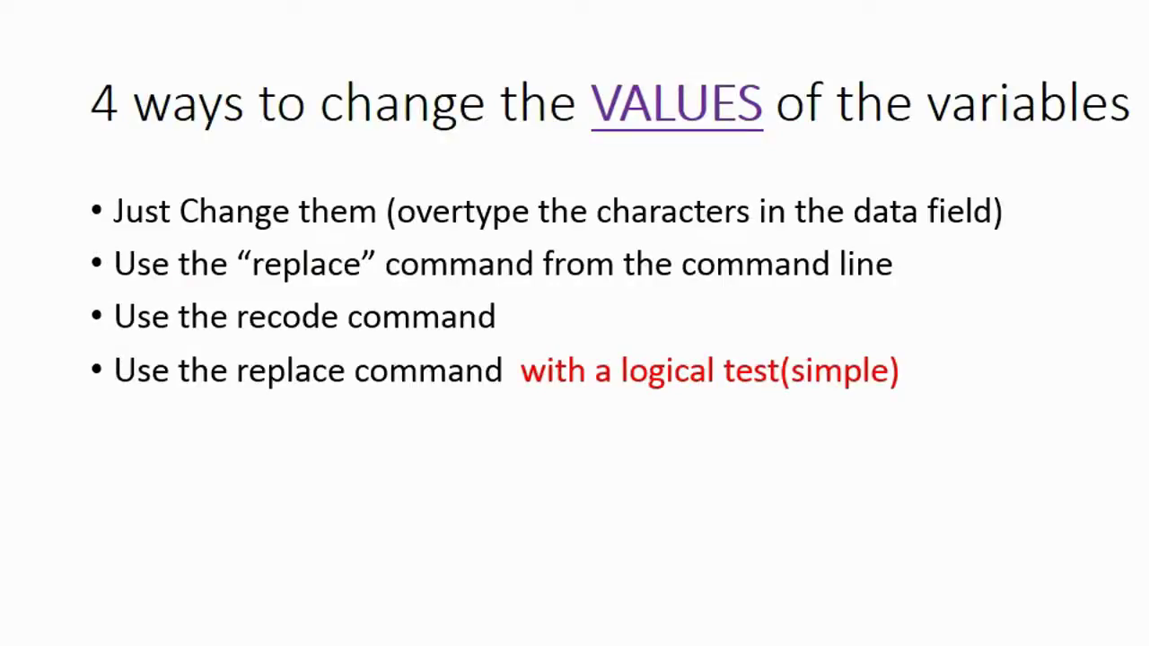
pyautogui.press('Right')
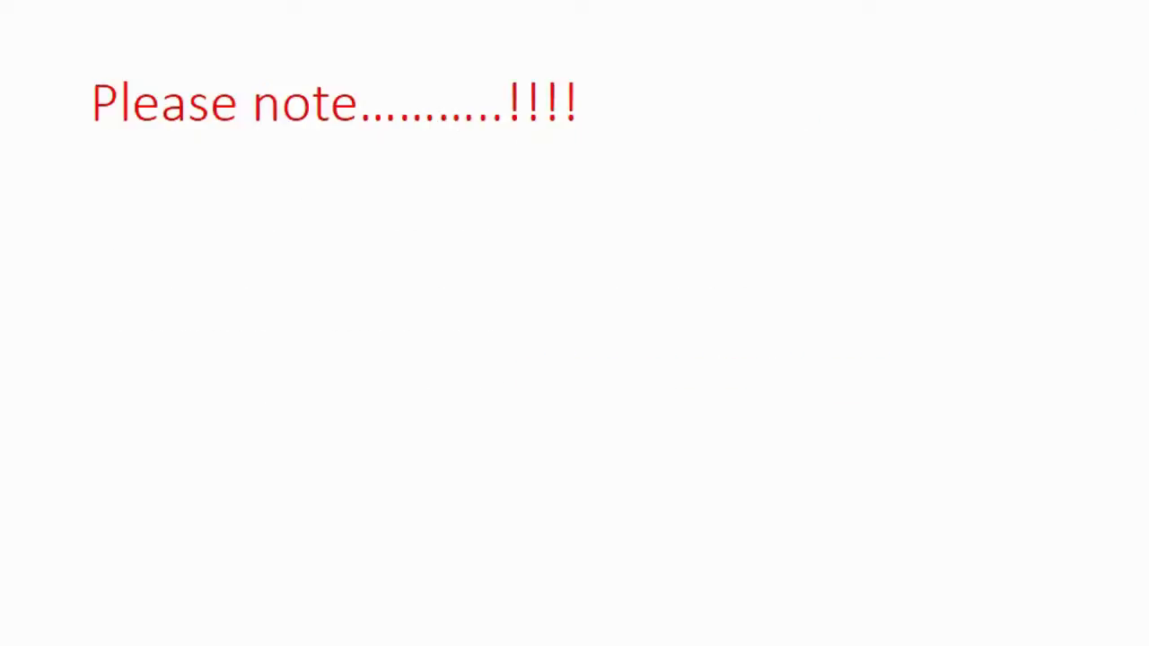